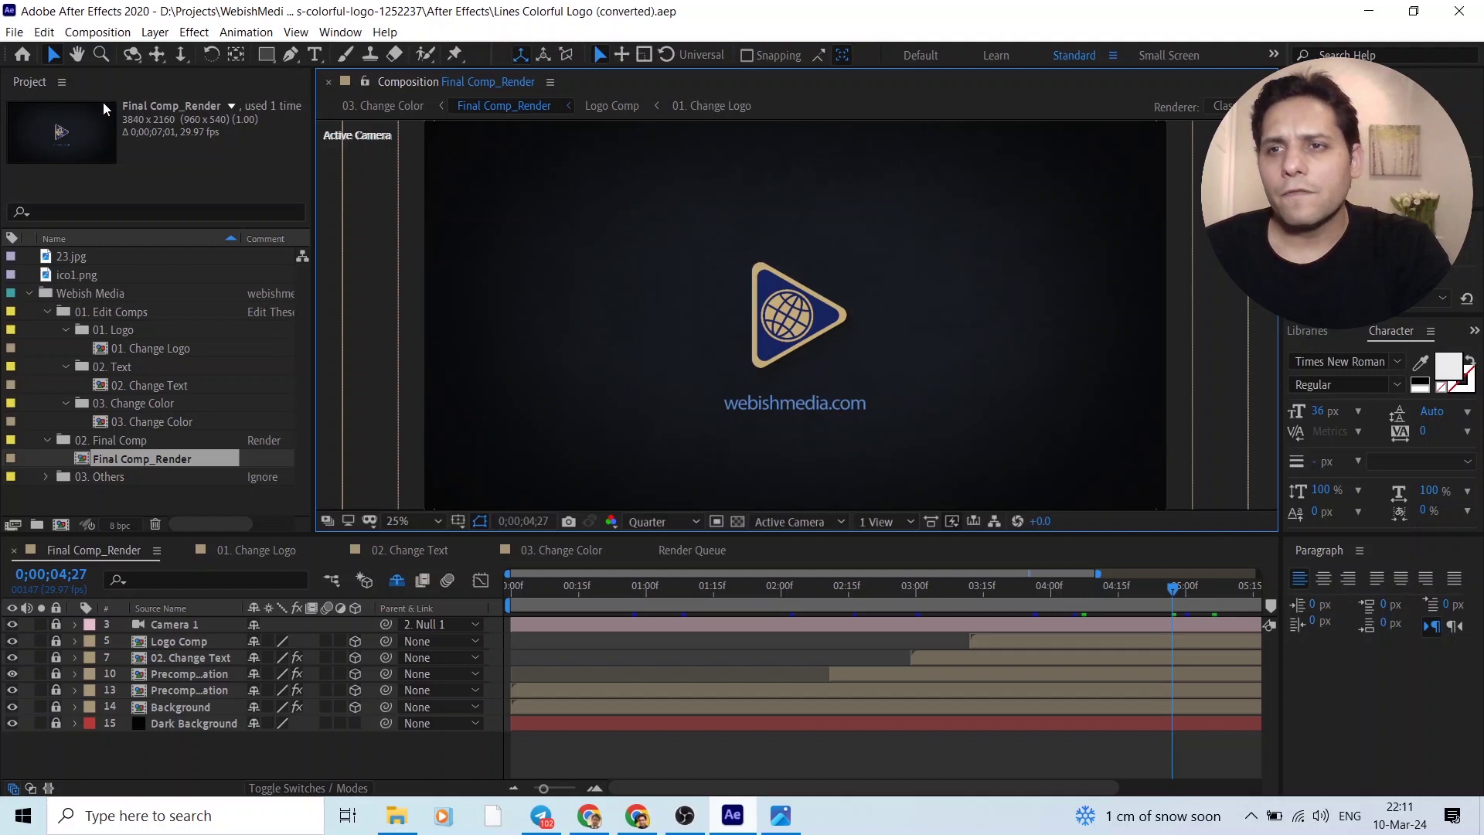
Open Media & Disk Cache preferences from the Edit menu.
left_click(47, 35)
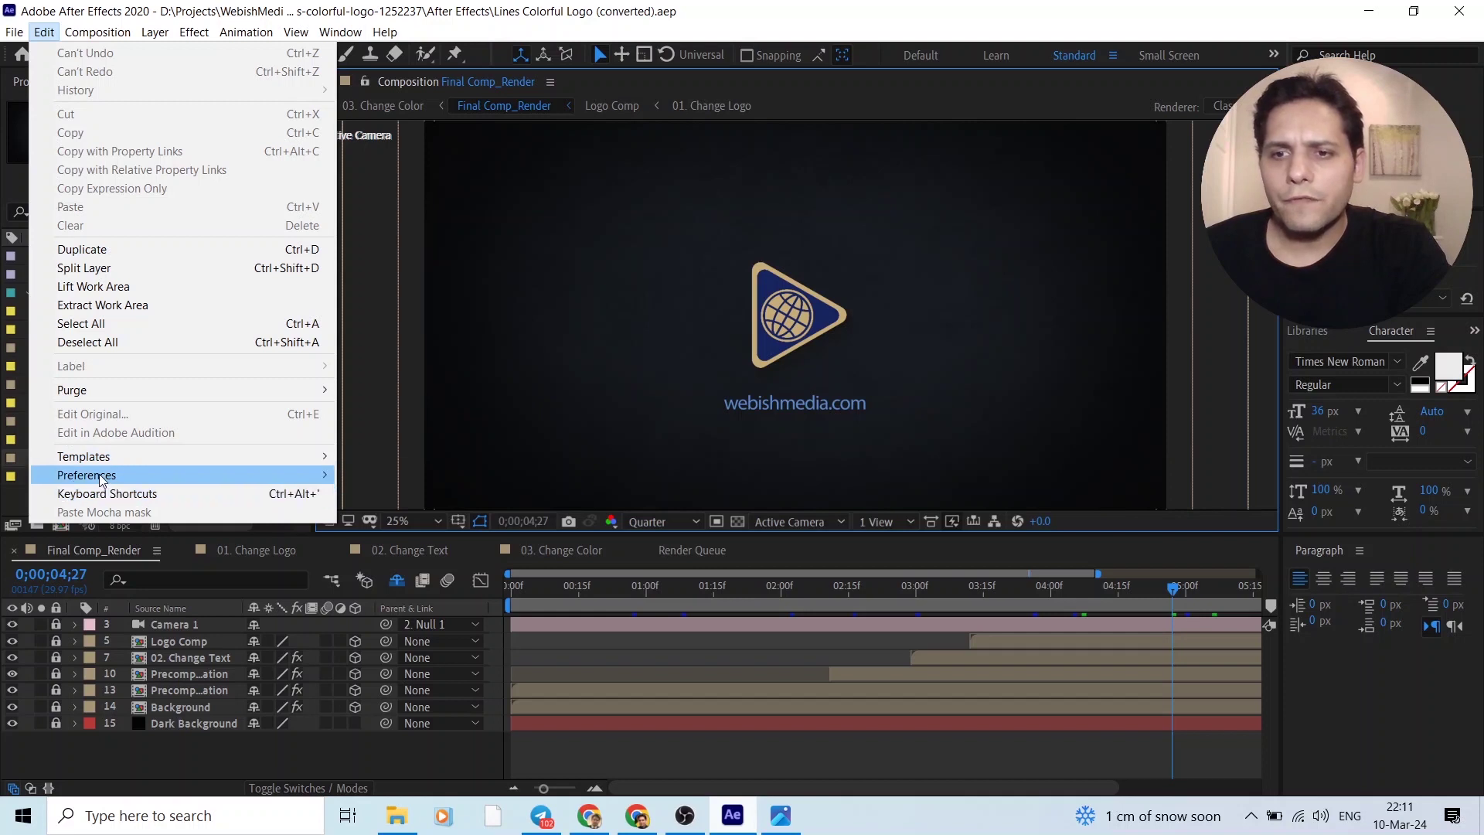
mouse_move(87, 475)
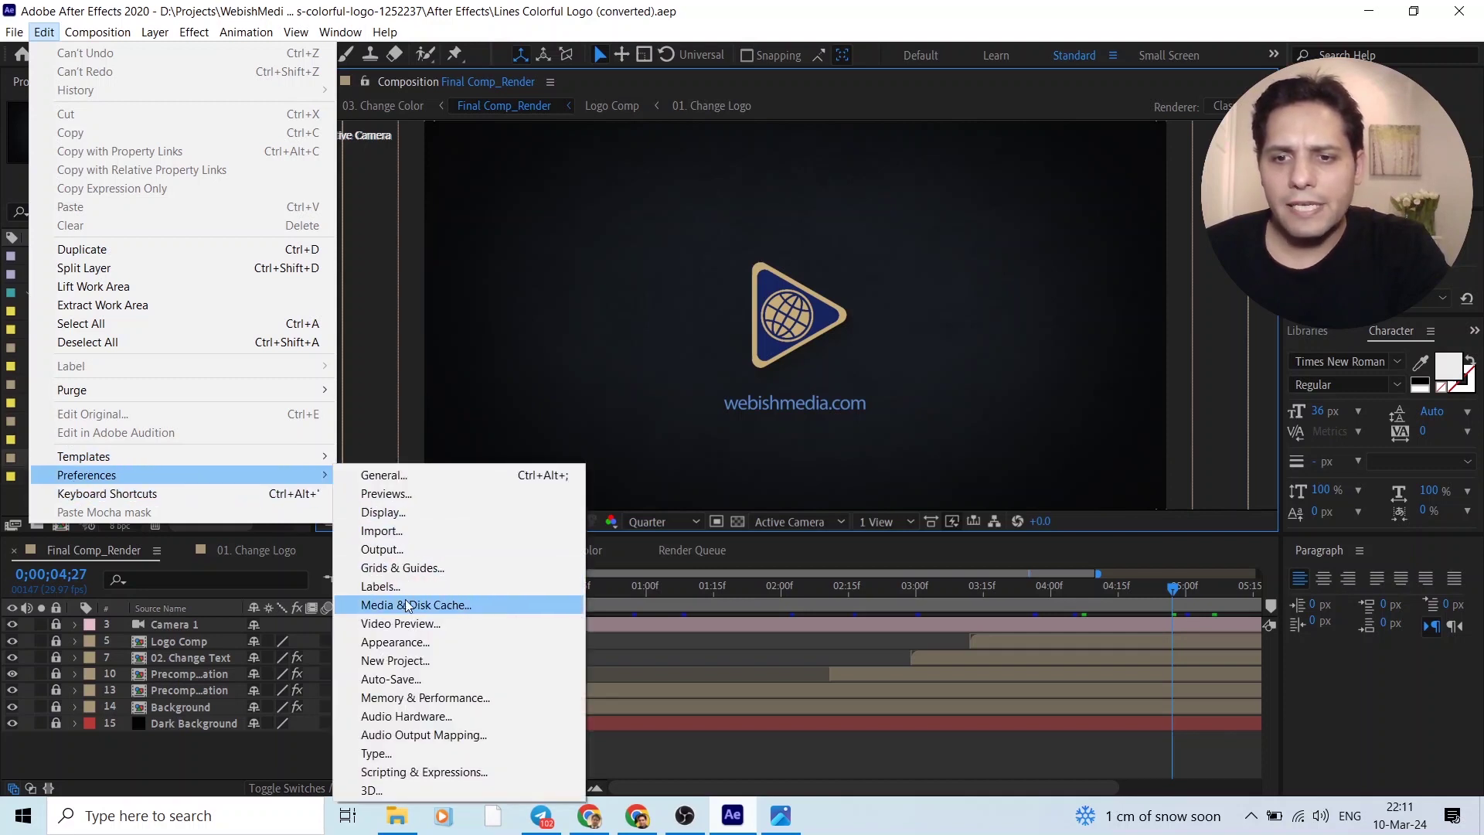
left_click(424, 614)
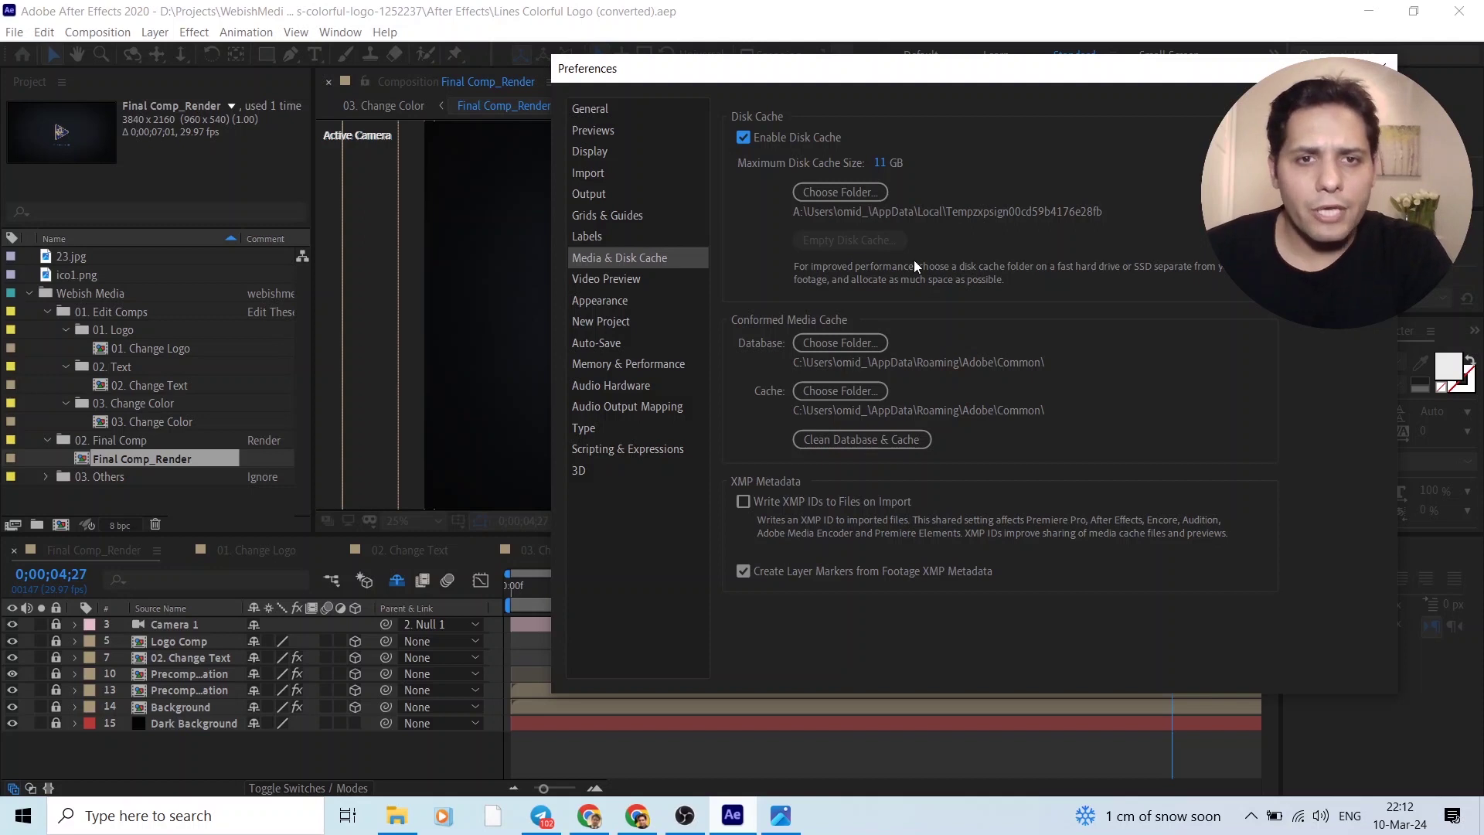
Choose D:\x\Adobe on the DATA drive as the disk cache folder.
left_click(824, 191)
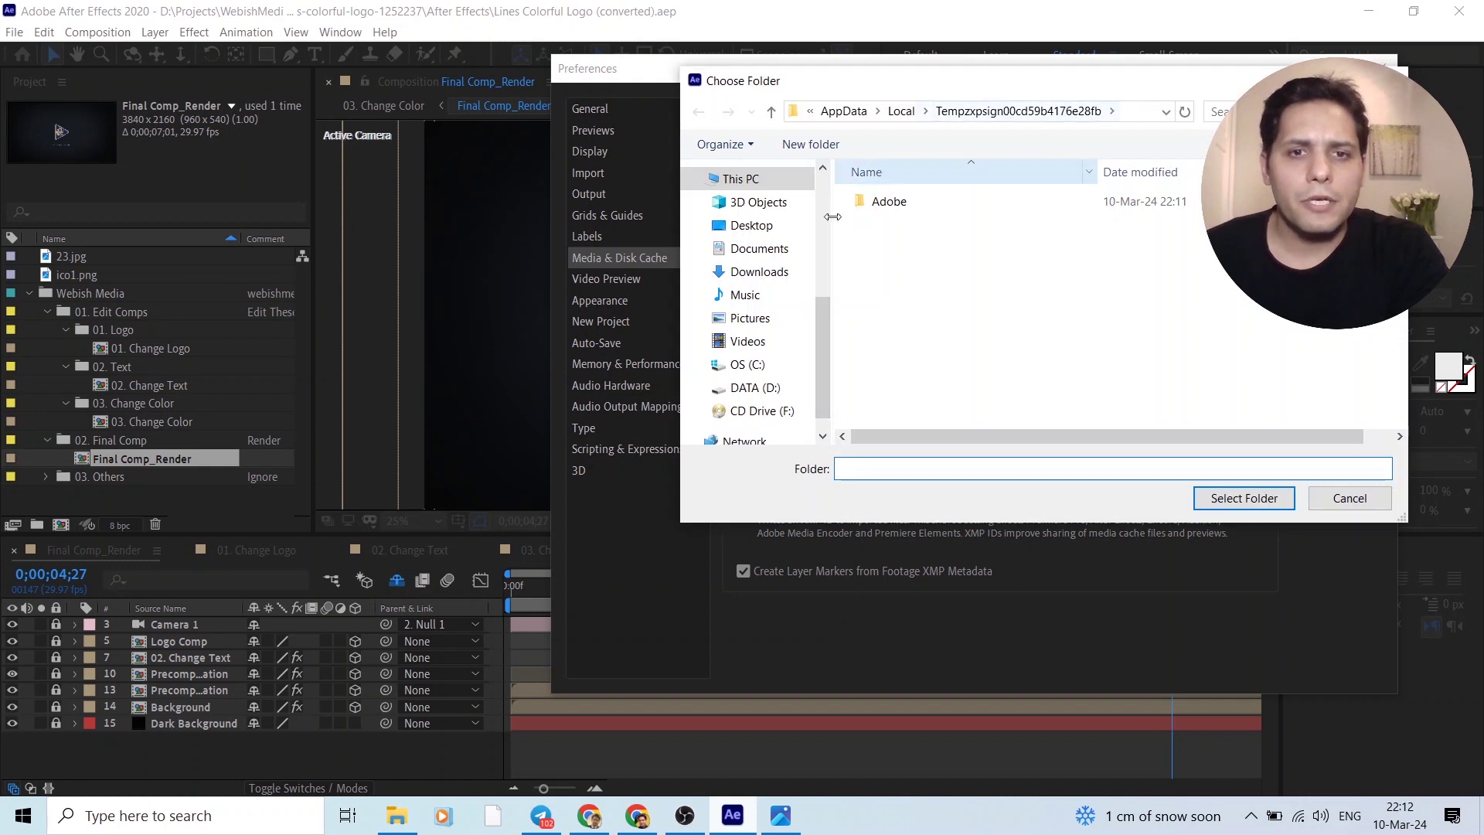
left_click_drag(828, 330, 824, 374)
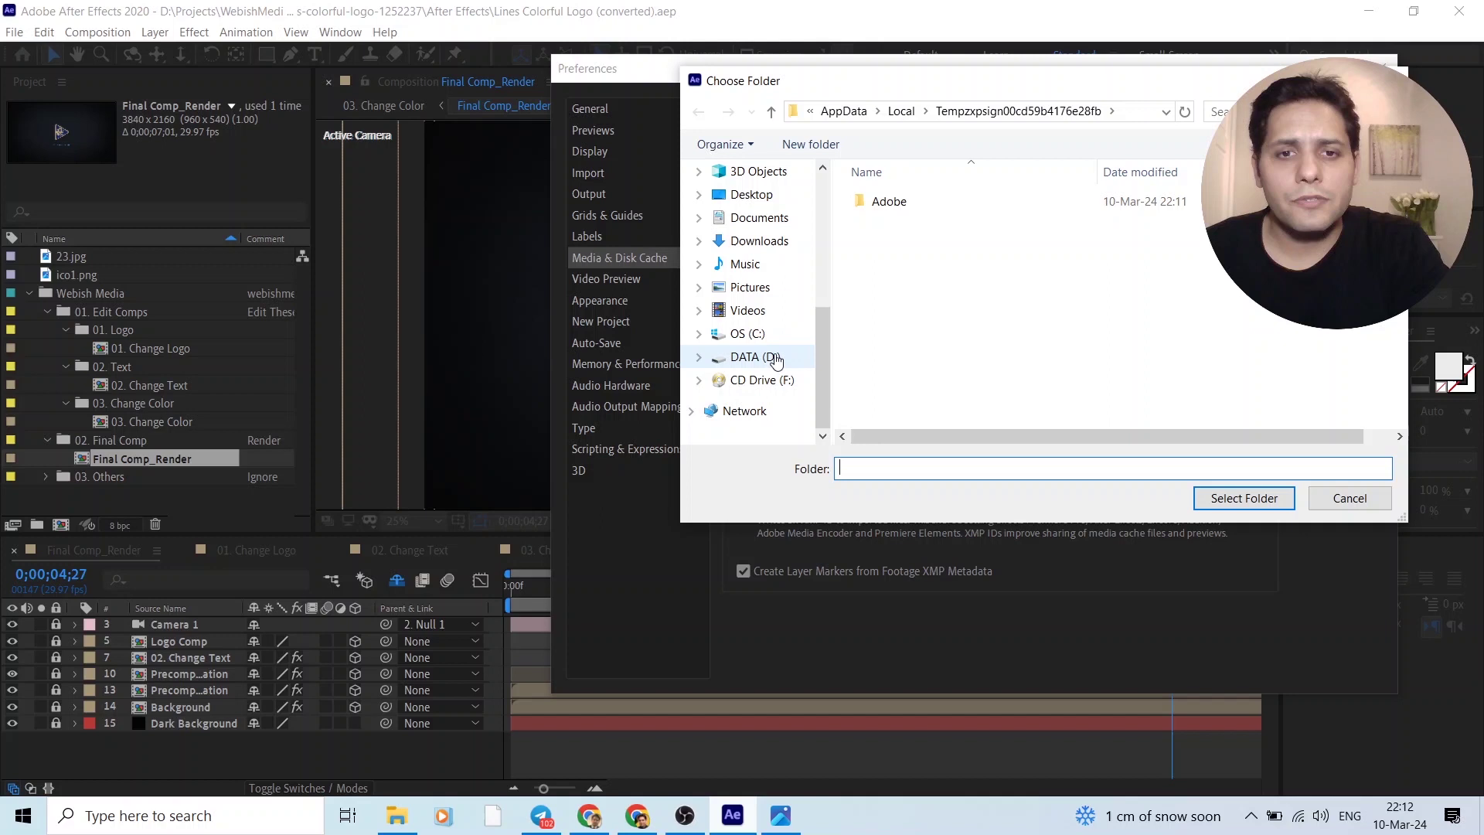
left_click(772, 358)
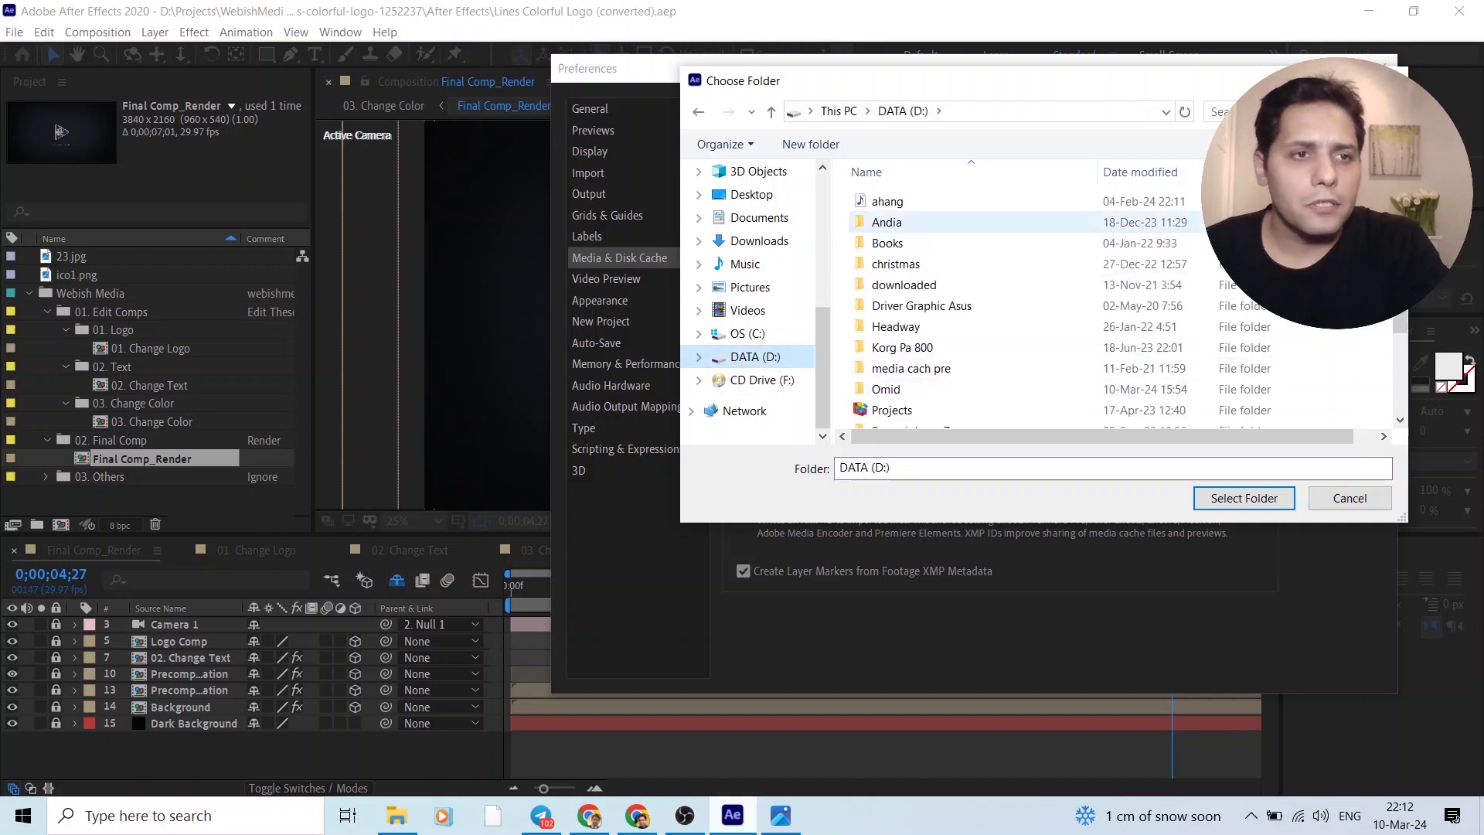
scroll(916, 225, "down", 1)
scroll(916, 301, "down", 1)
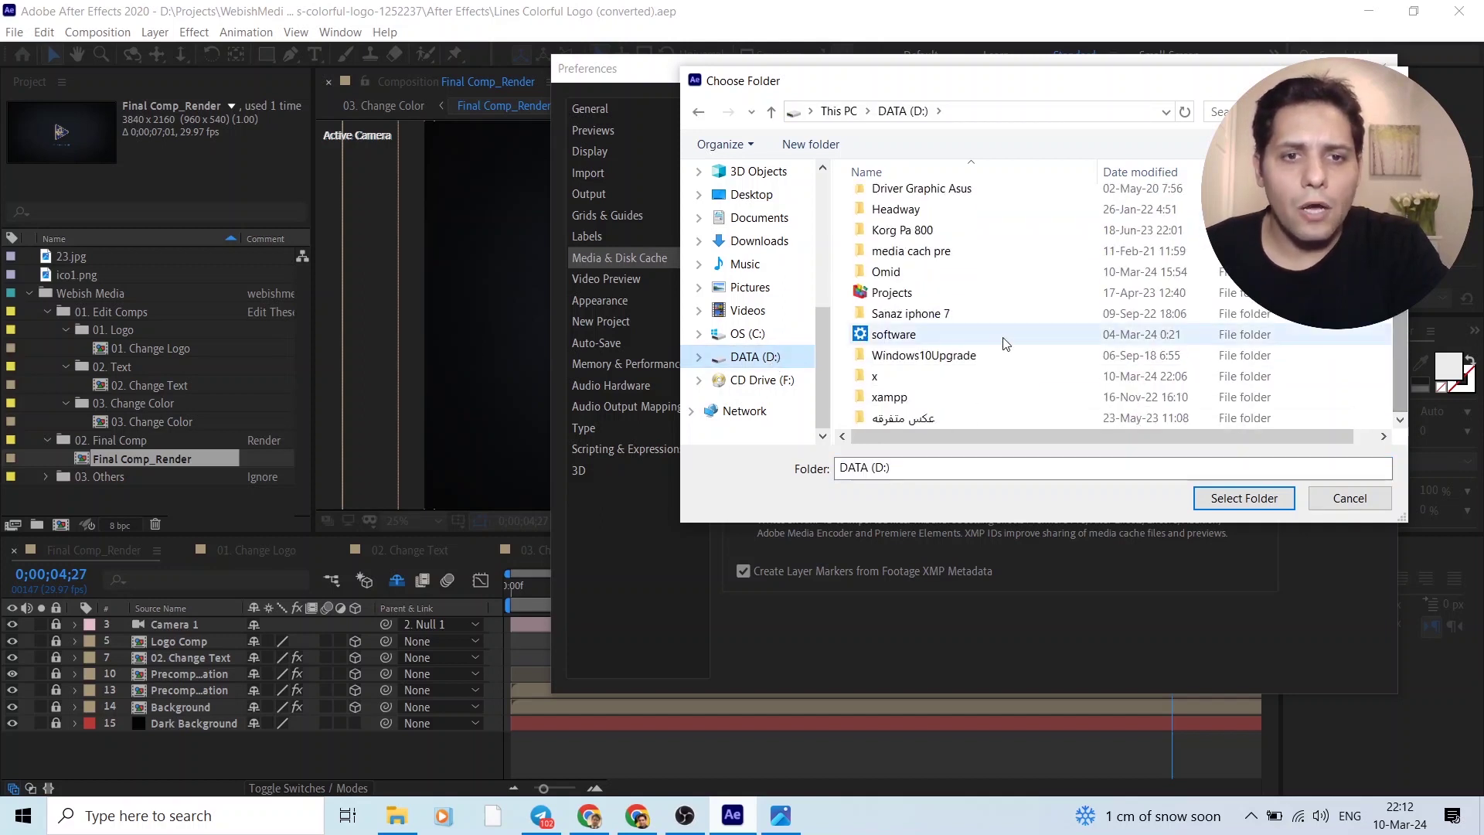
left_click(890, 379)
double_click(889, 378)
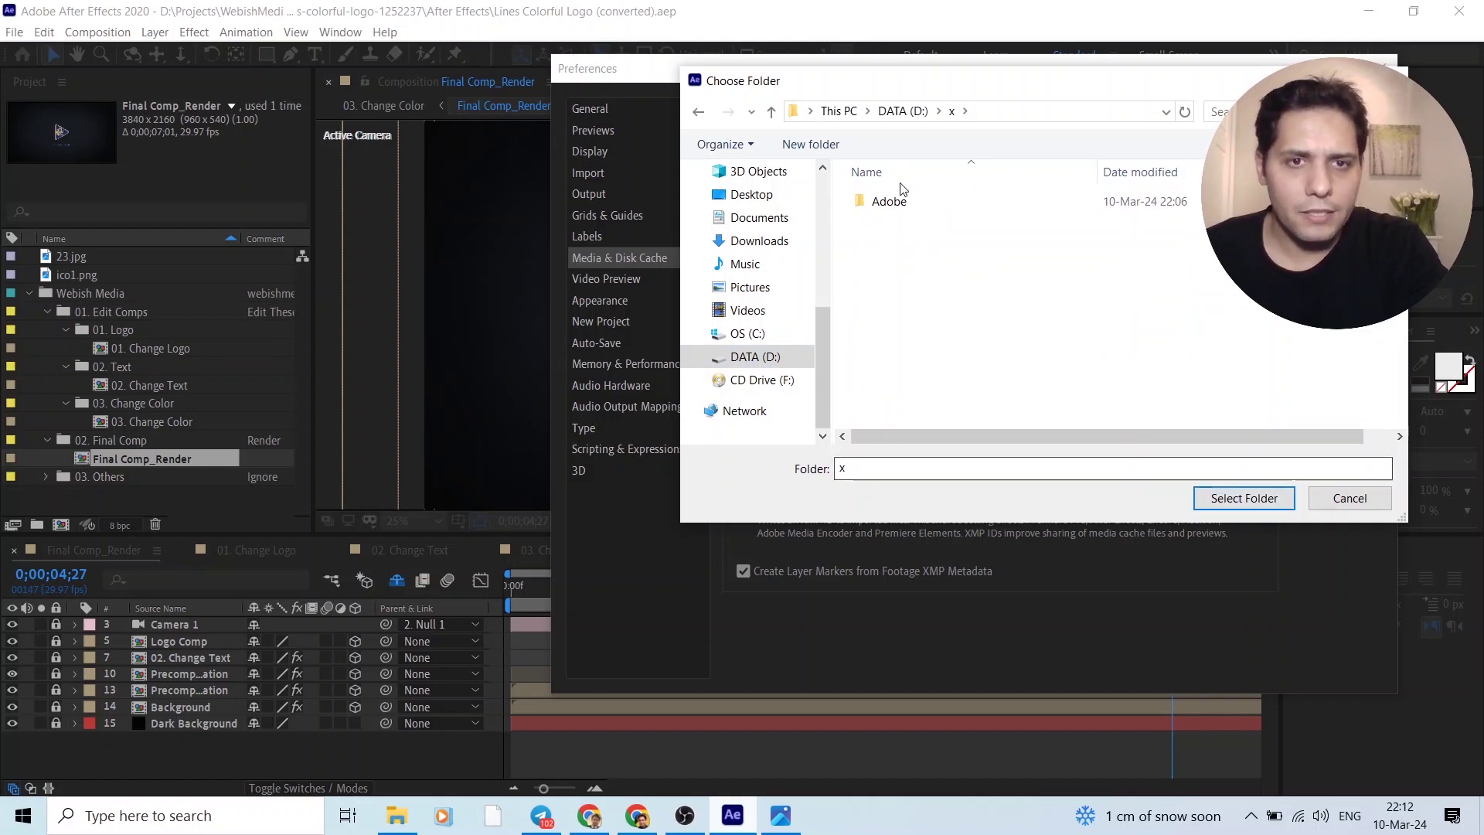
left_click(1159, 202)
left_click(1221, 500)
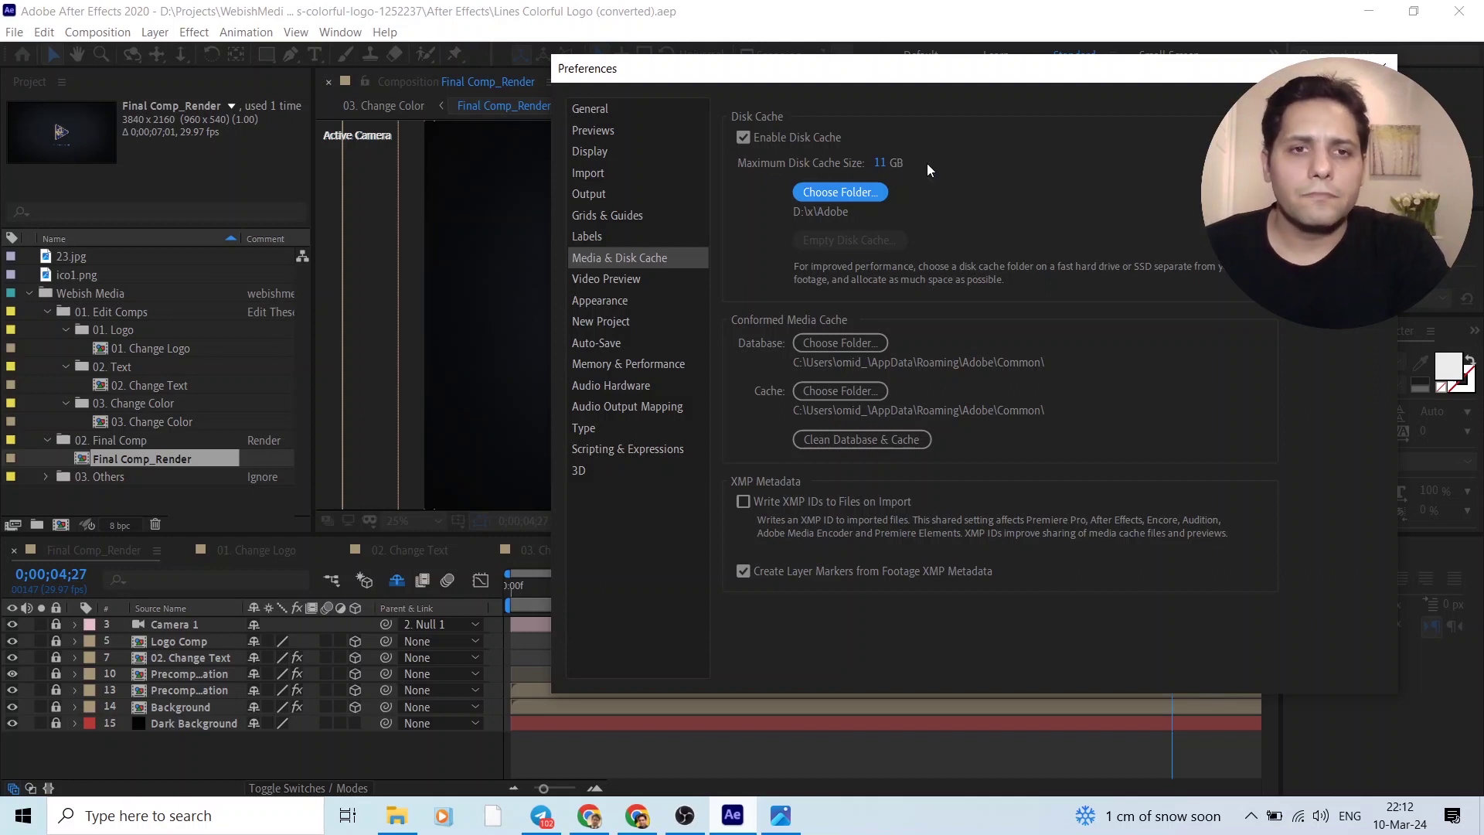
Keep Maximum Disk Cache Size at 11 GB and confirm Preferences with OK.
left_click(878, 168)
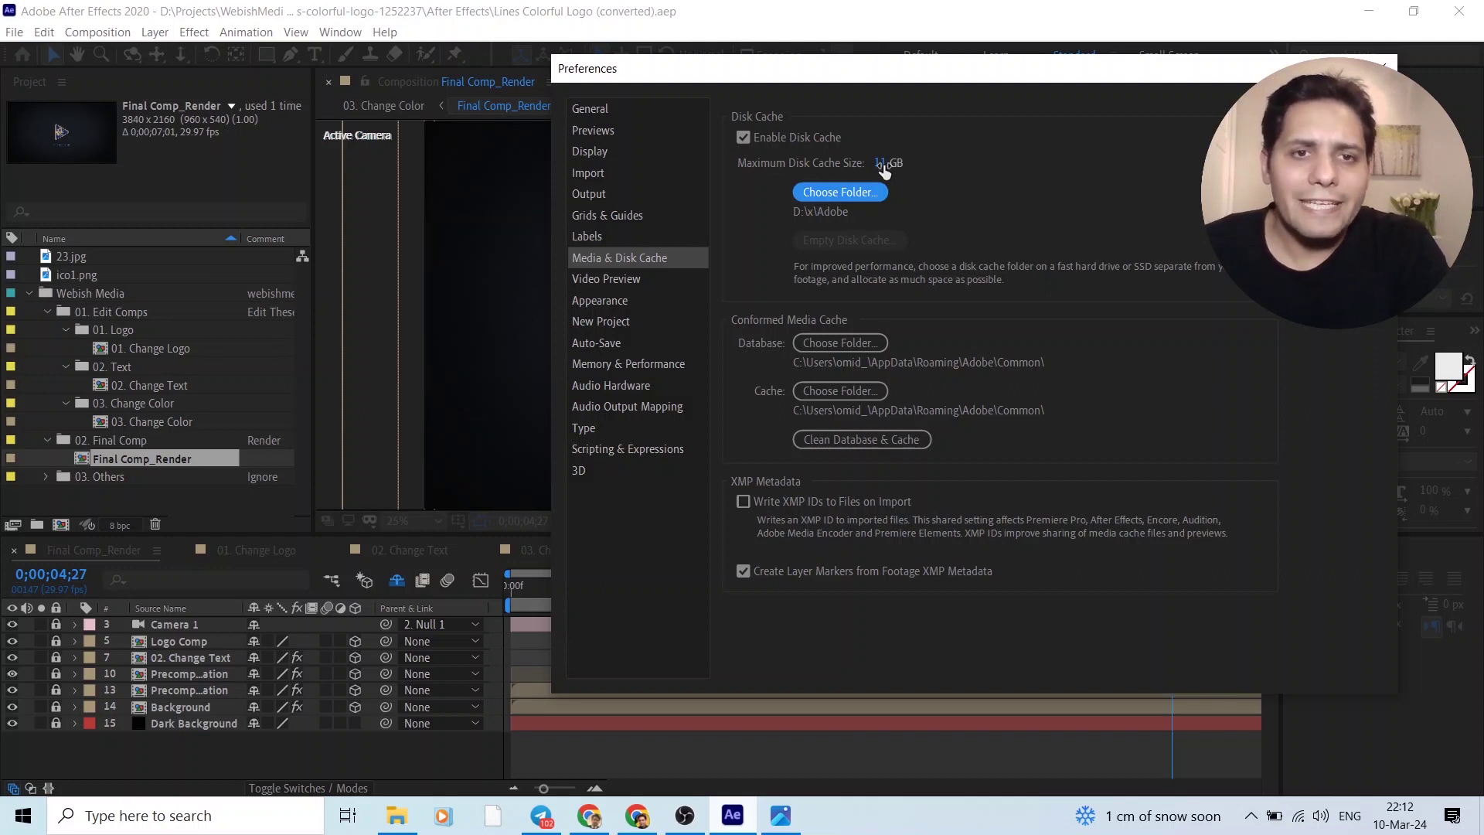
left_click(922, 168)
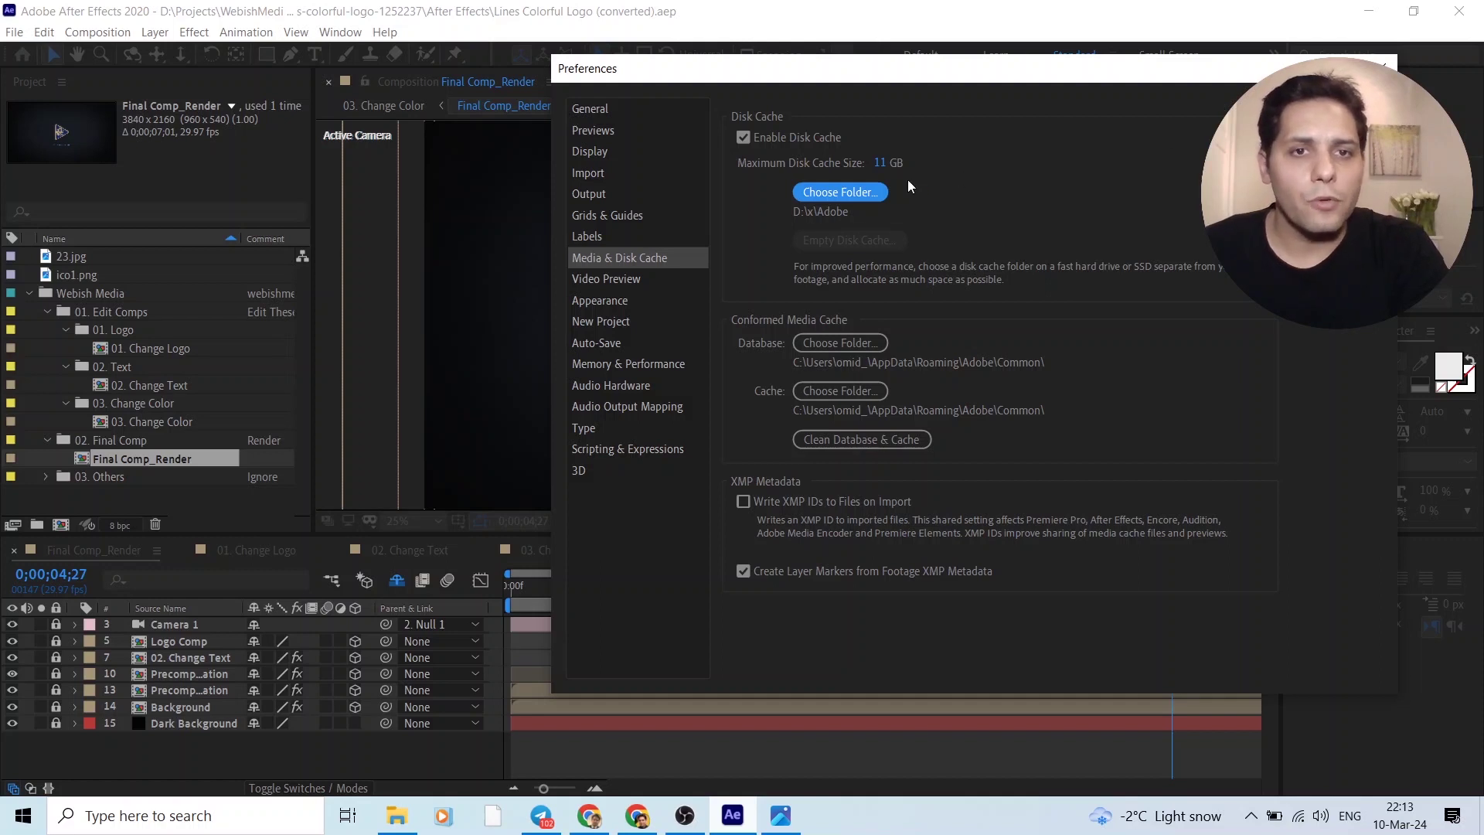
left_click(1321, 105)
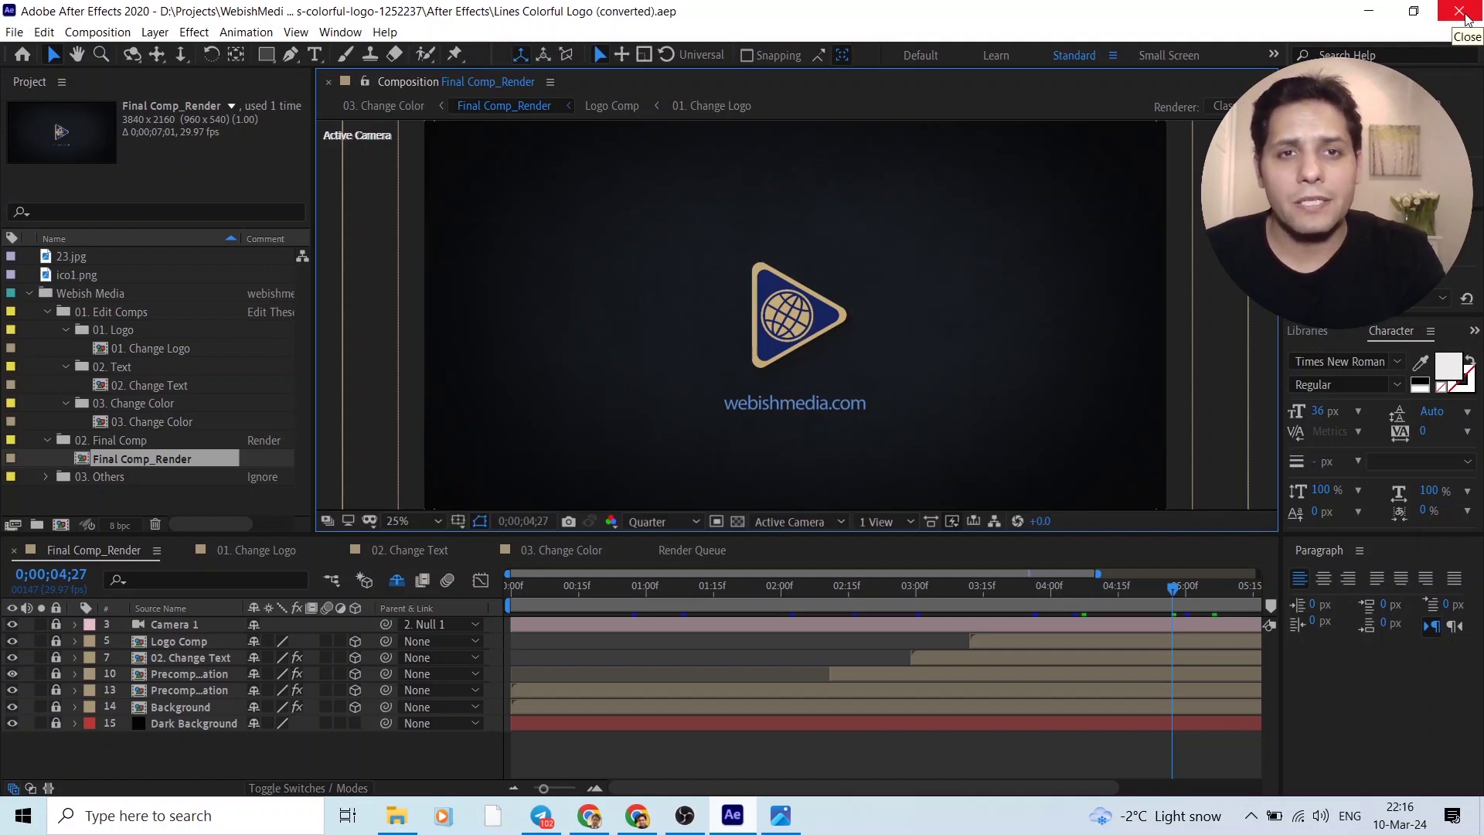
Close After Effects and open the OS (C:) drive from This PC.
left_click(1459, 12)
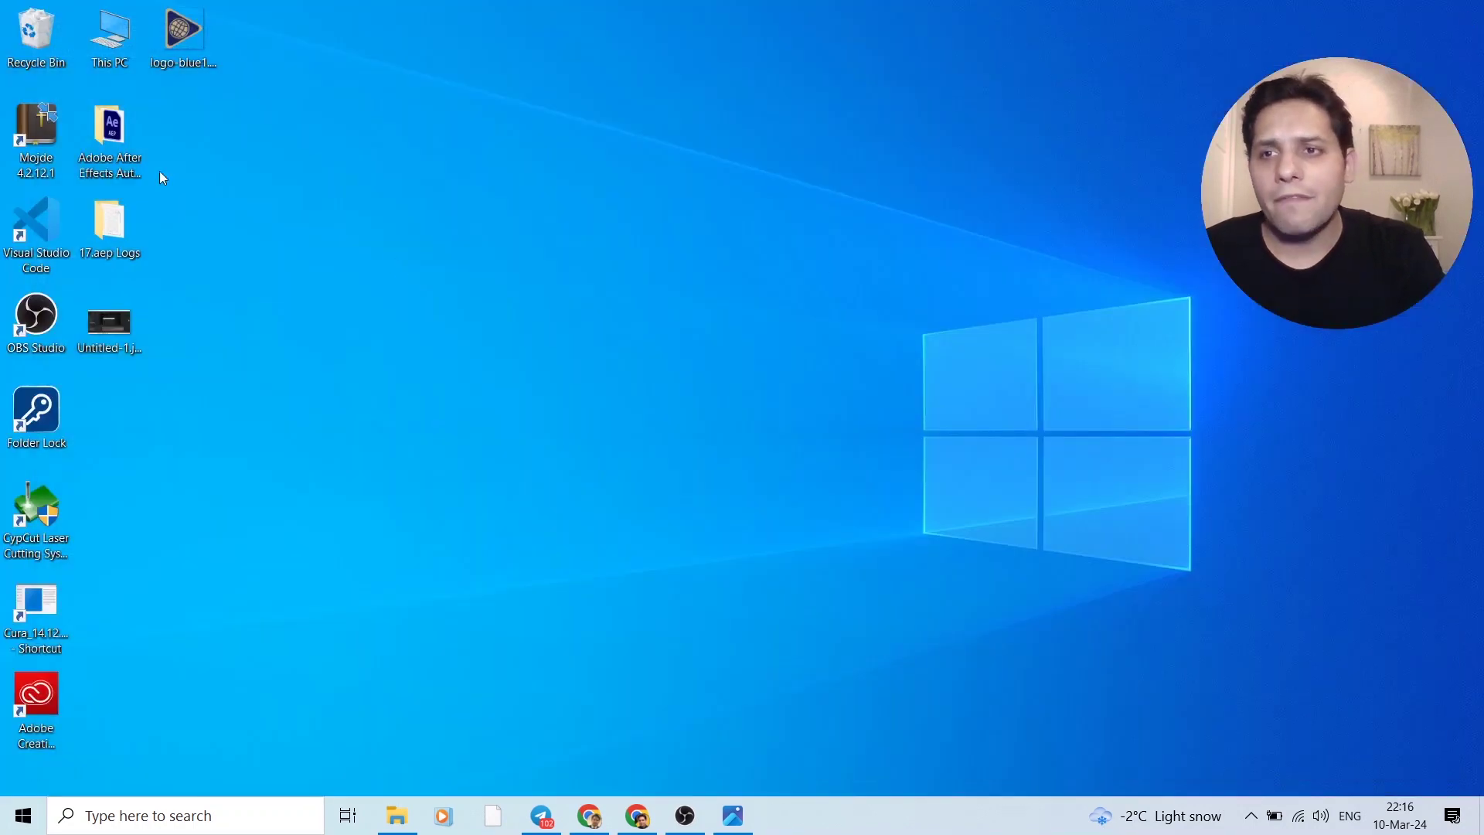
double_click(105, 36)
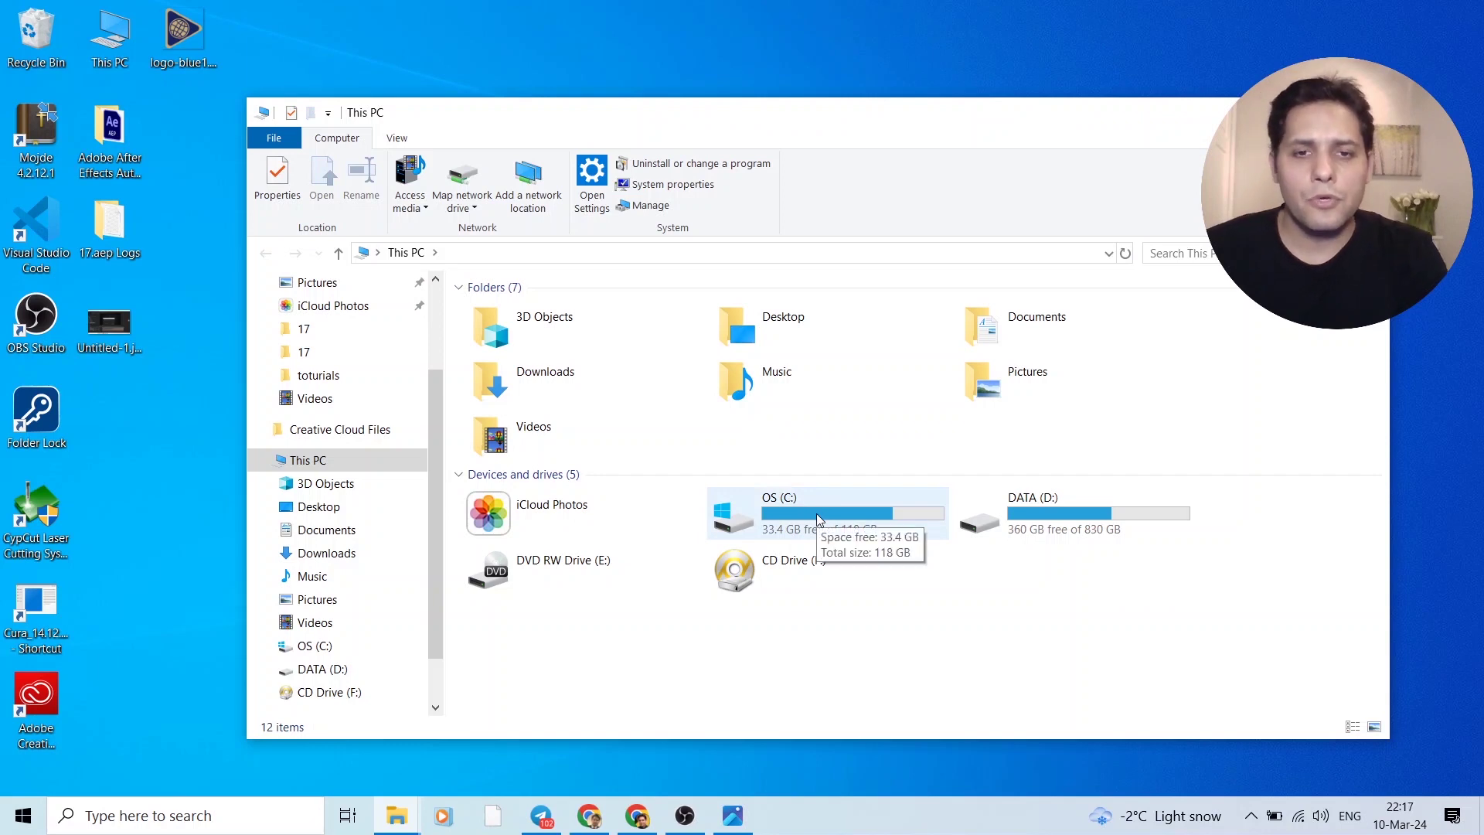
mouse_move(817, 516)
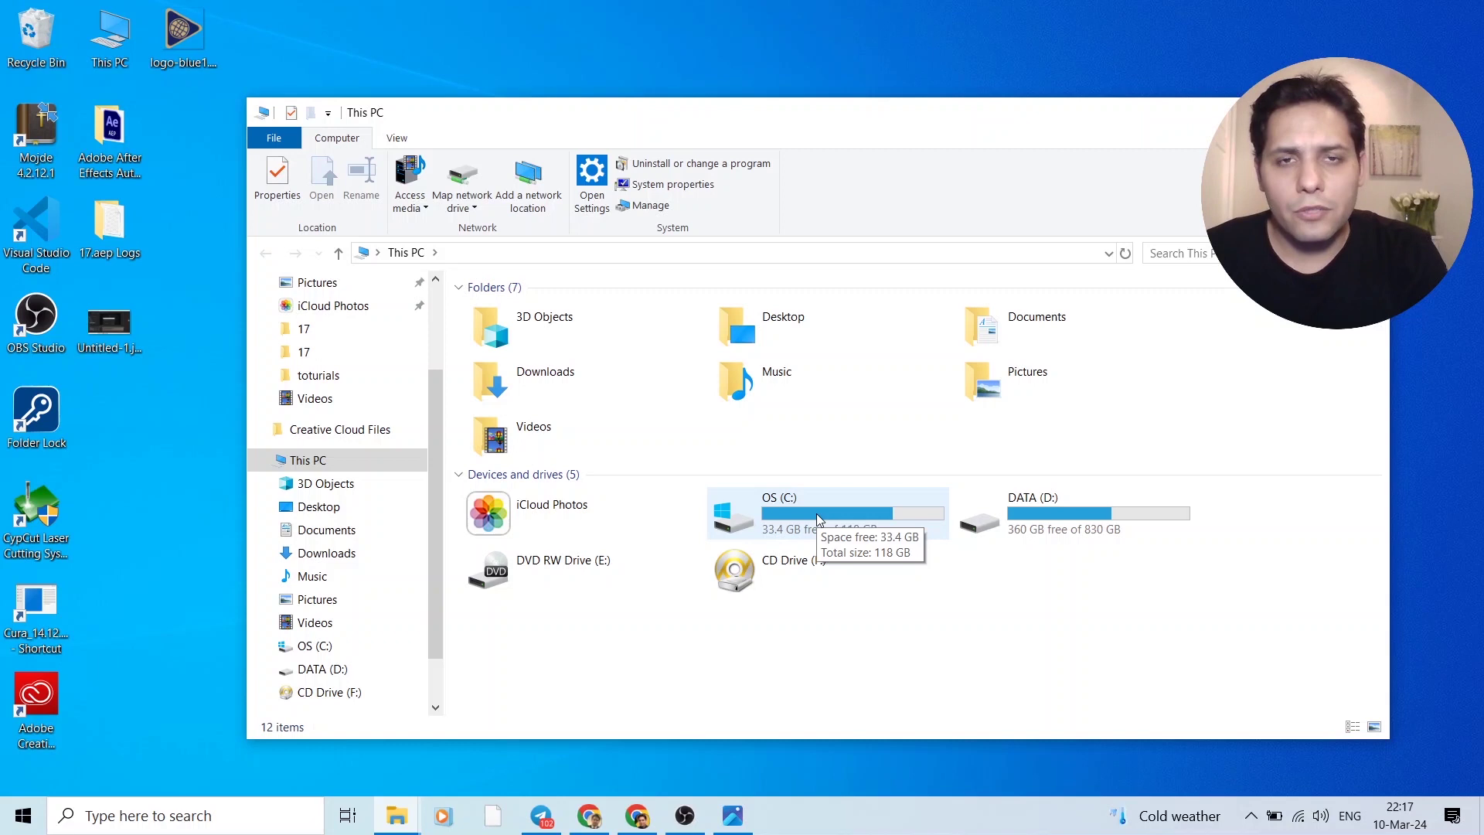
double_click(816, 518)
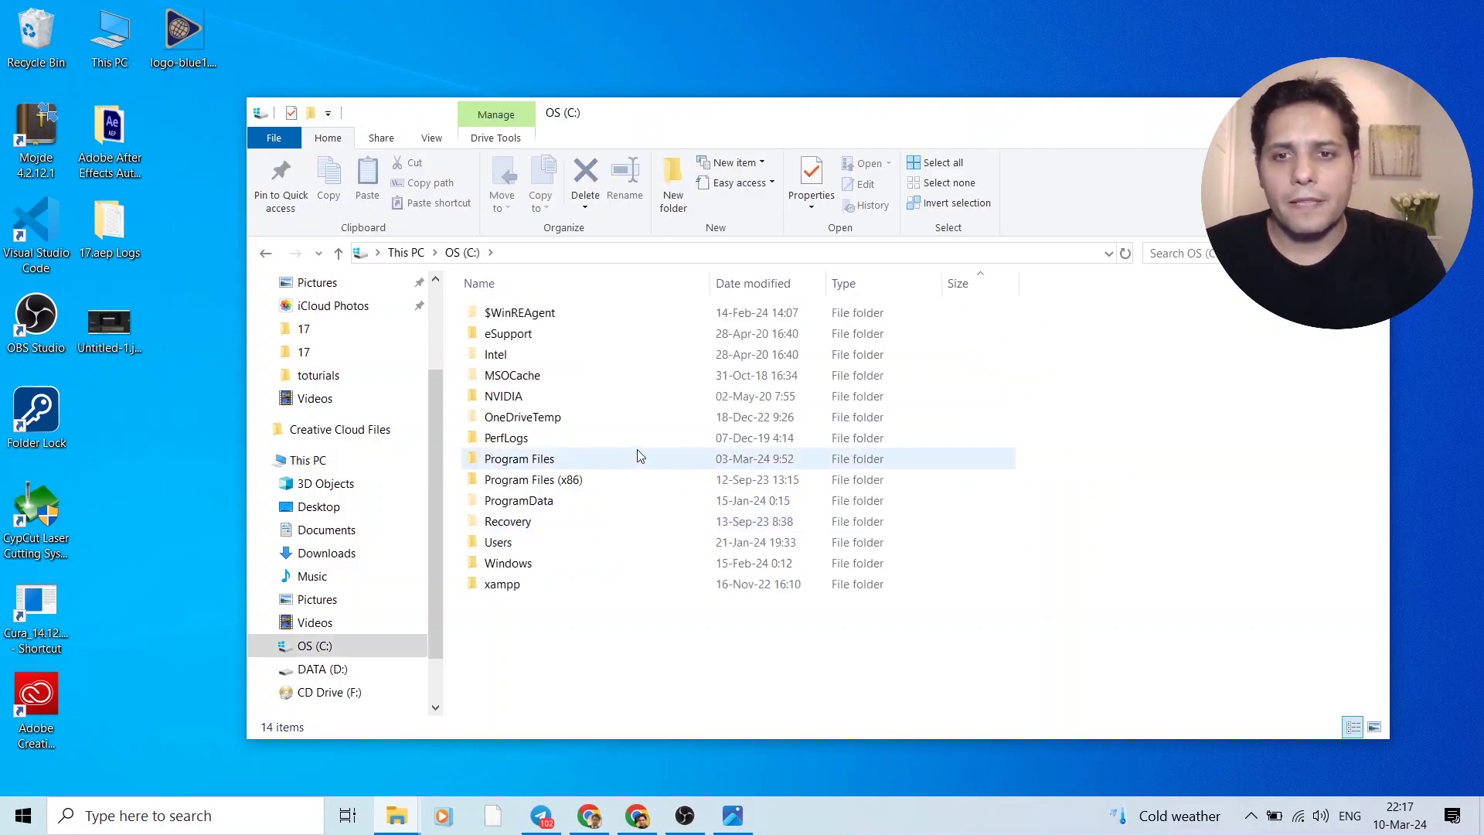
Open Users, then your home folder, and reveal the View options.
double_click(522, 543)
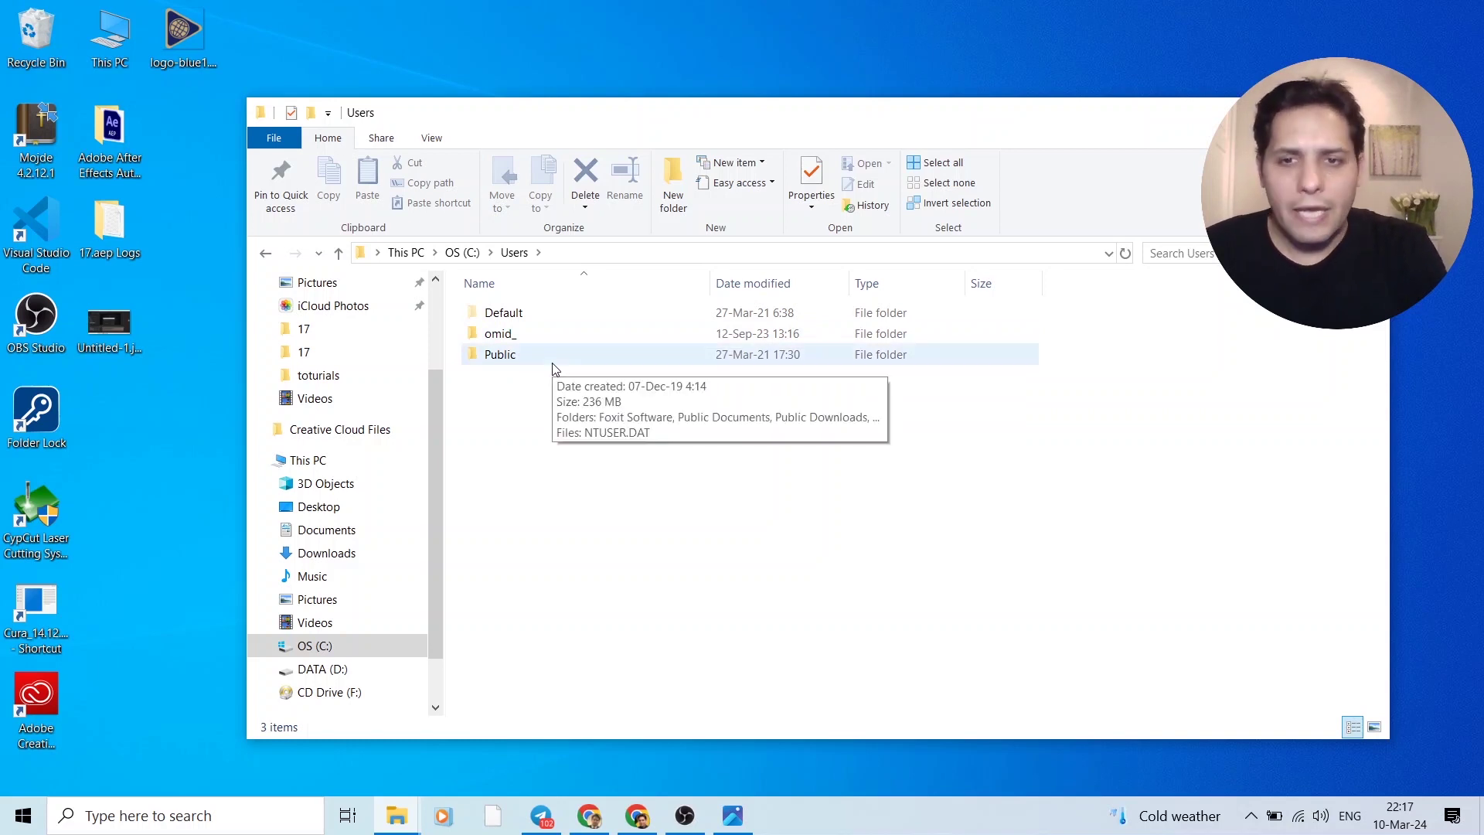
double_click(511, 337)
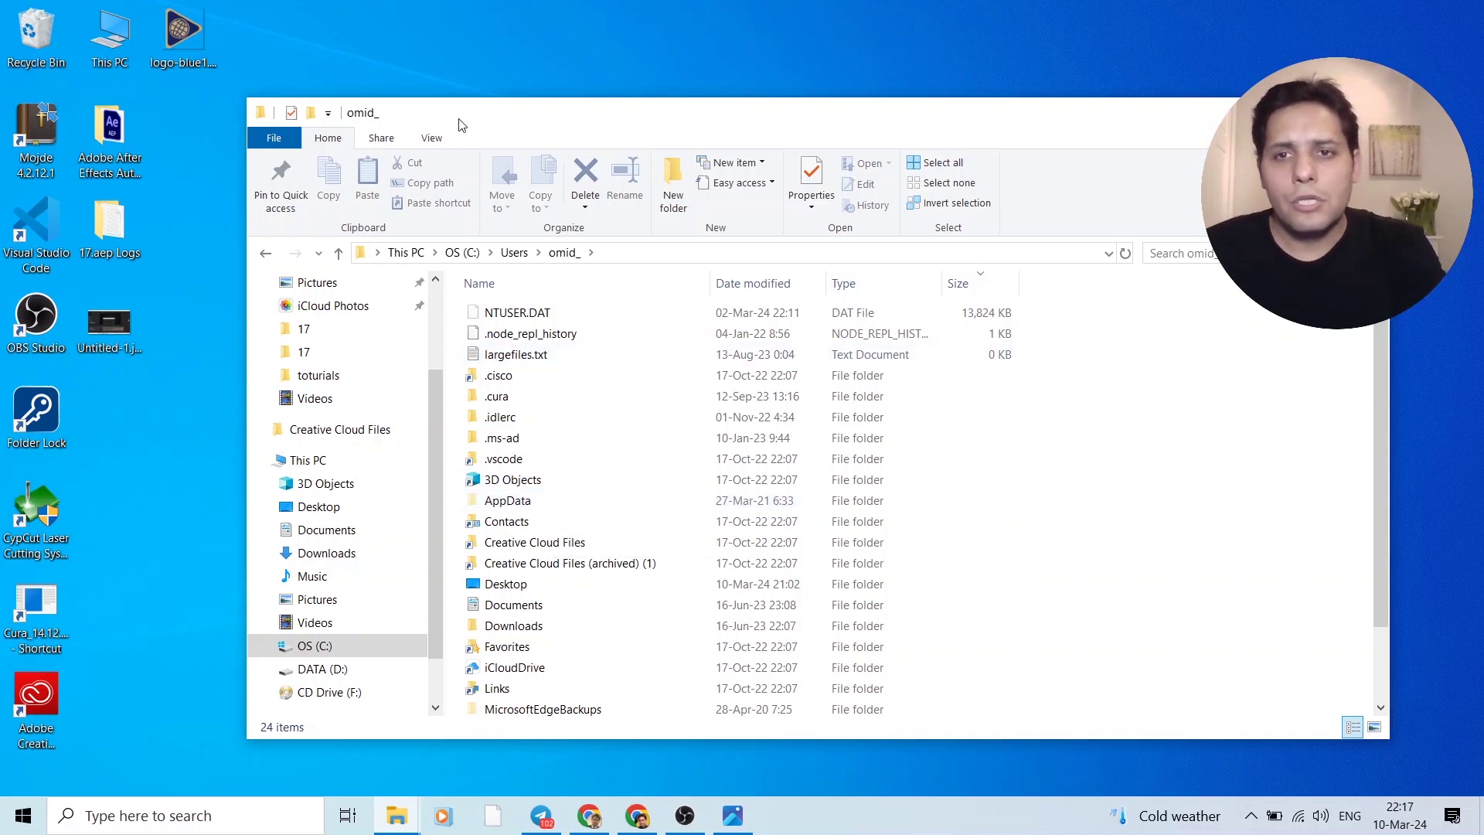
left_click(430, 138)
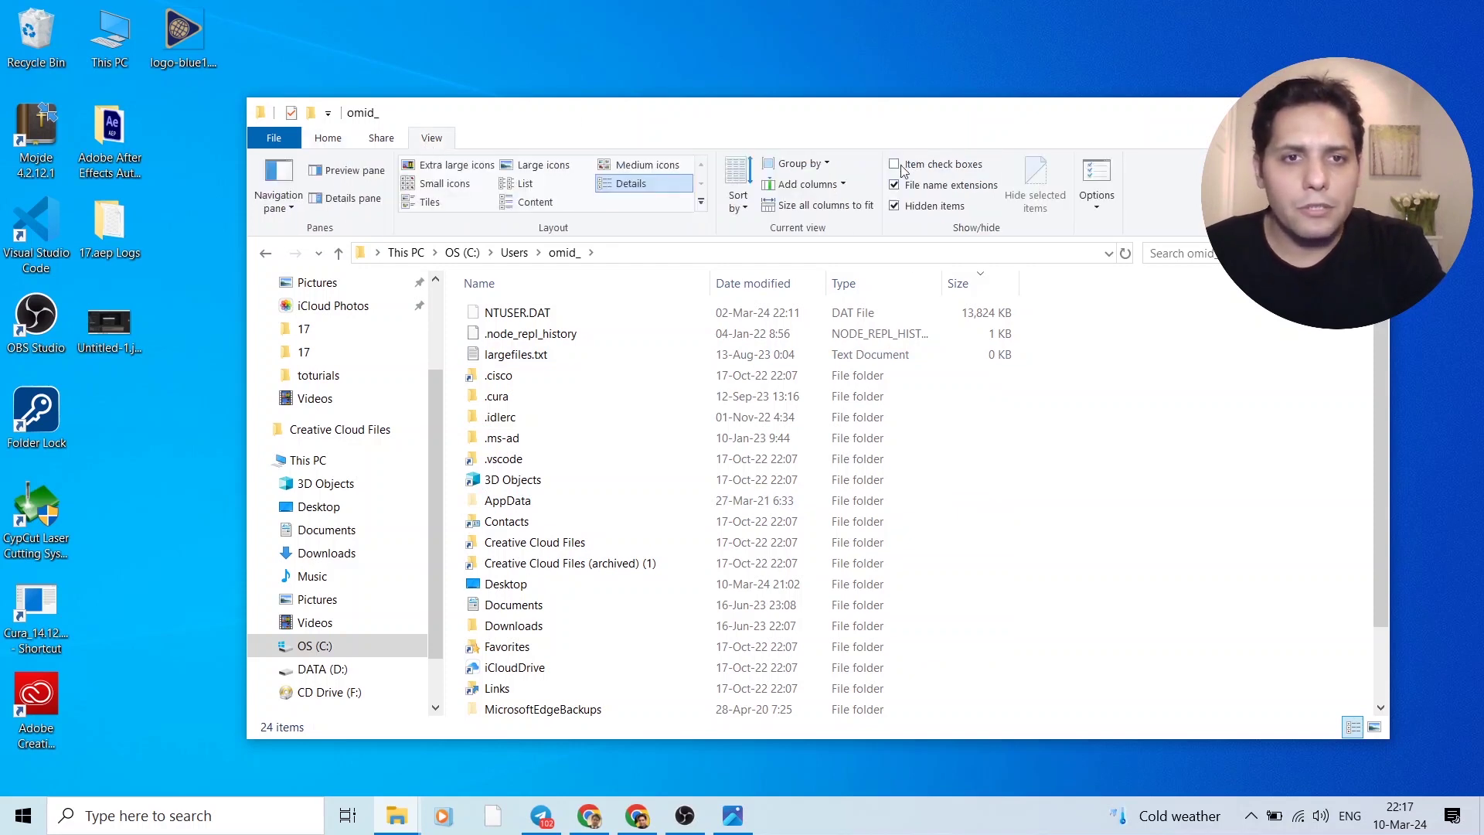
Turn on Hidden items and open AppData\Local\Temp.
left_click(893, 207)
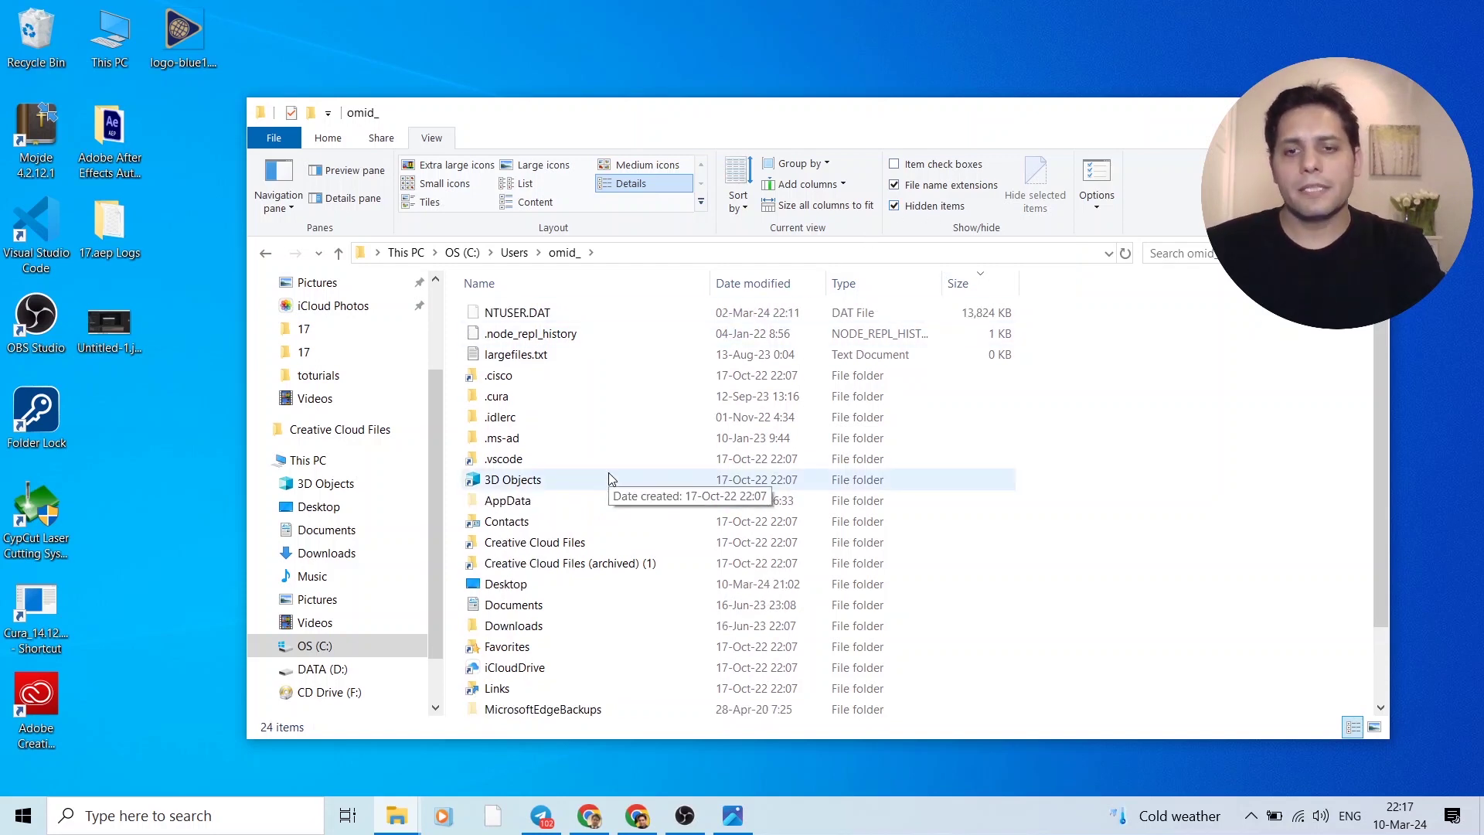
left_click(487, 507)
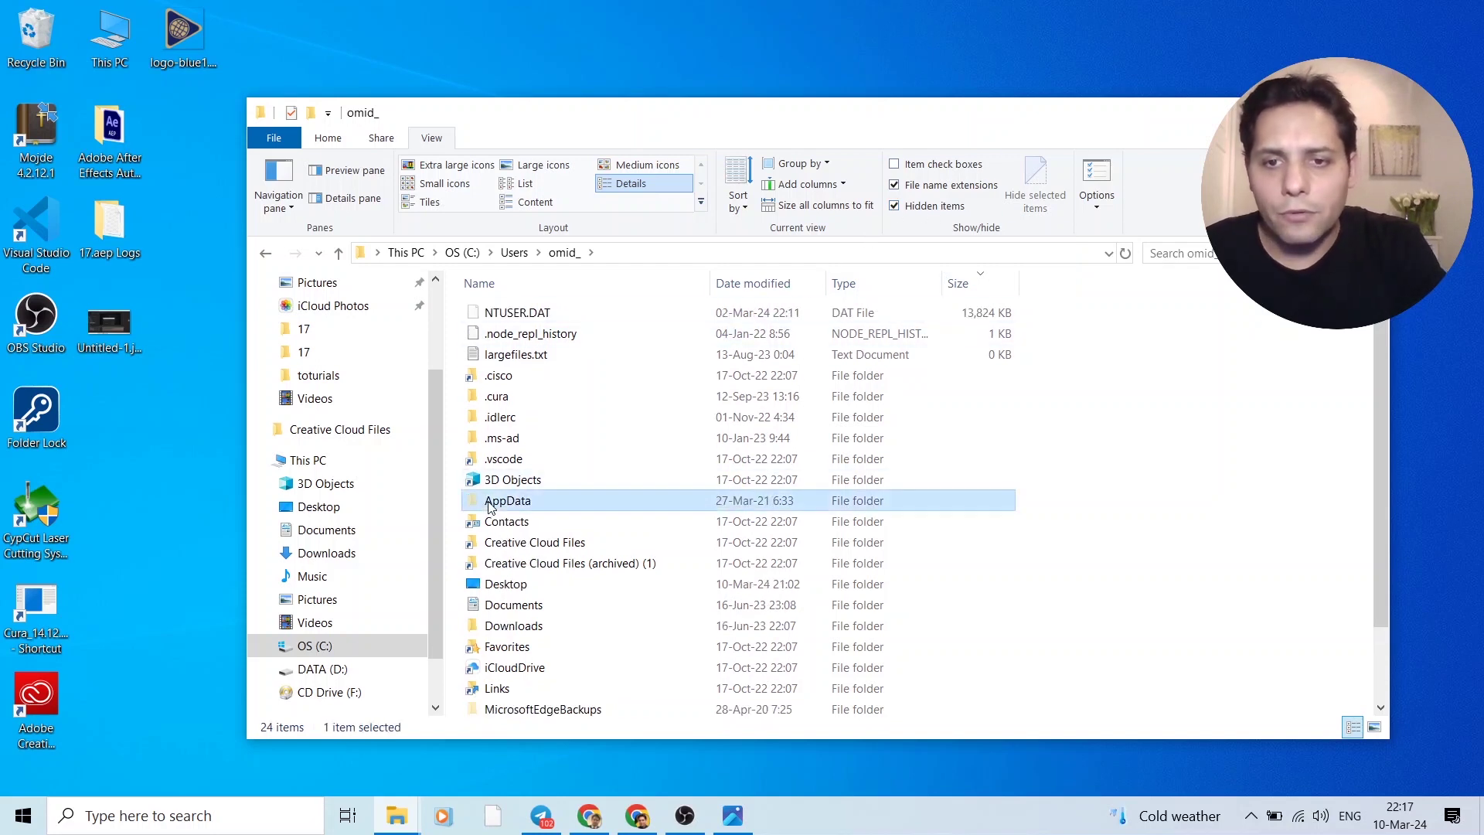
double_click(487, 507)
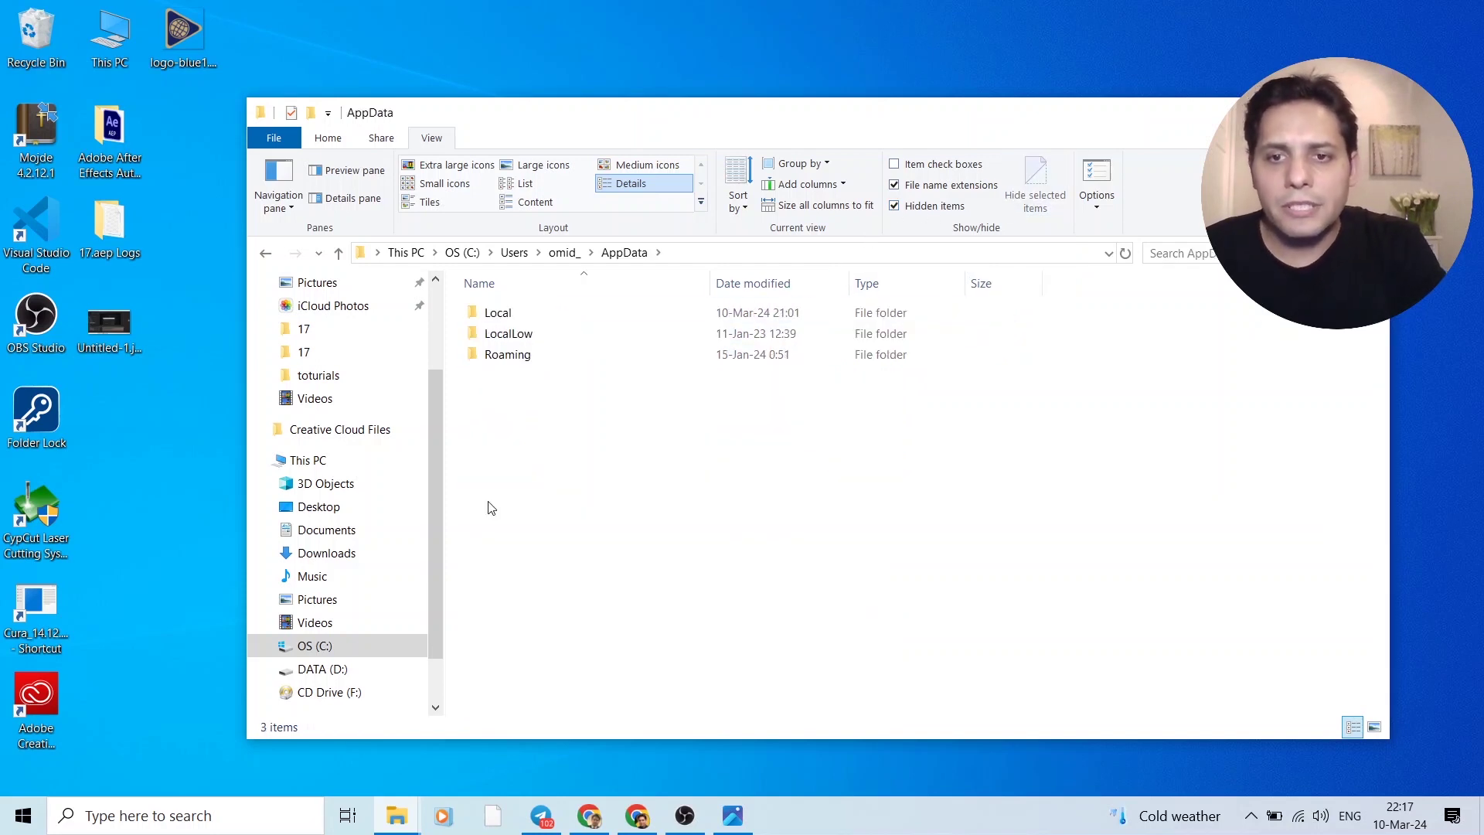
double_click(504, 318)
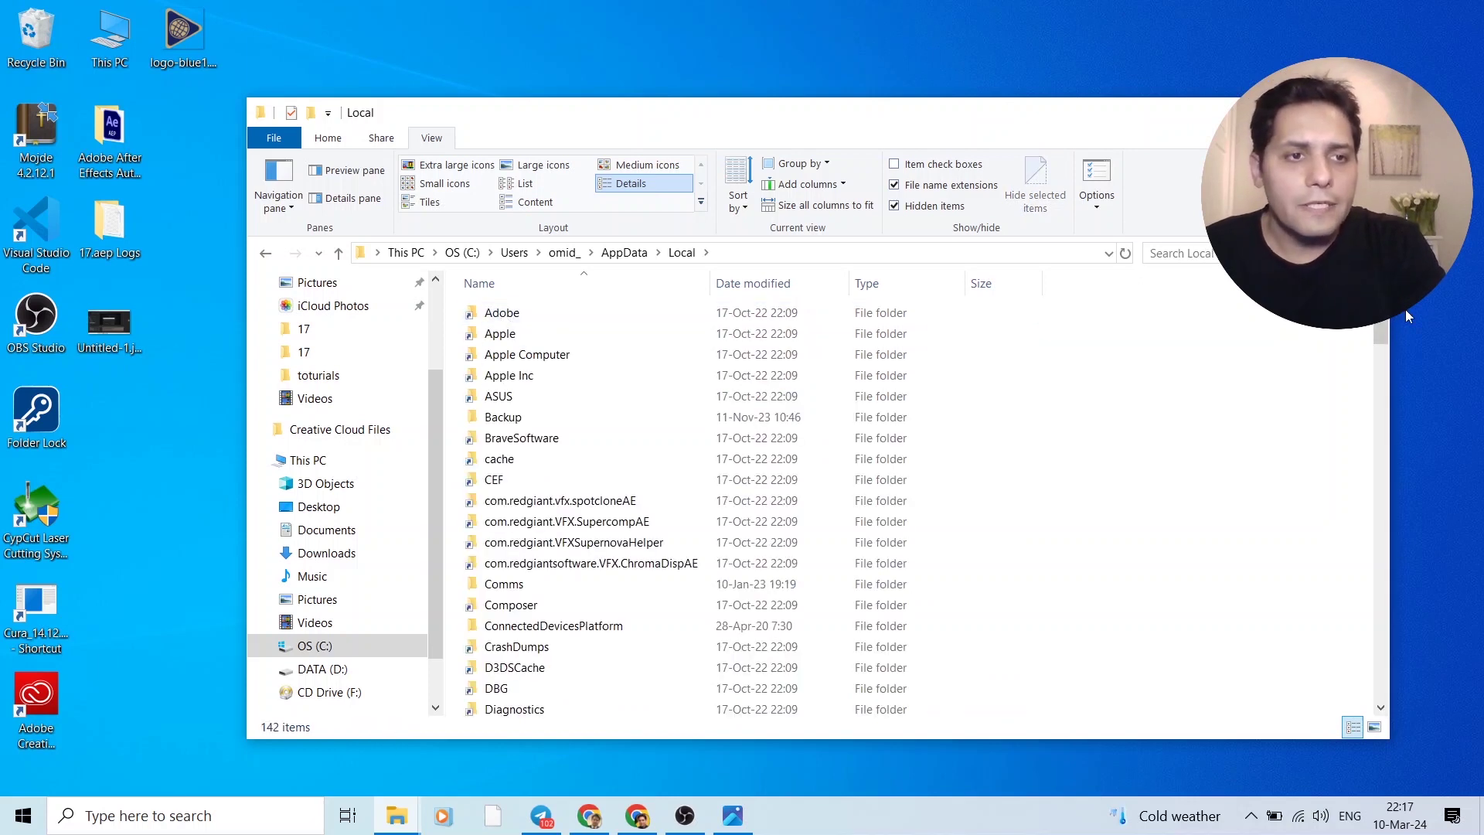
left_click_drag(1382, 333, 1386, 431)
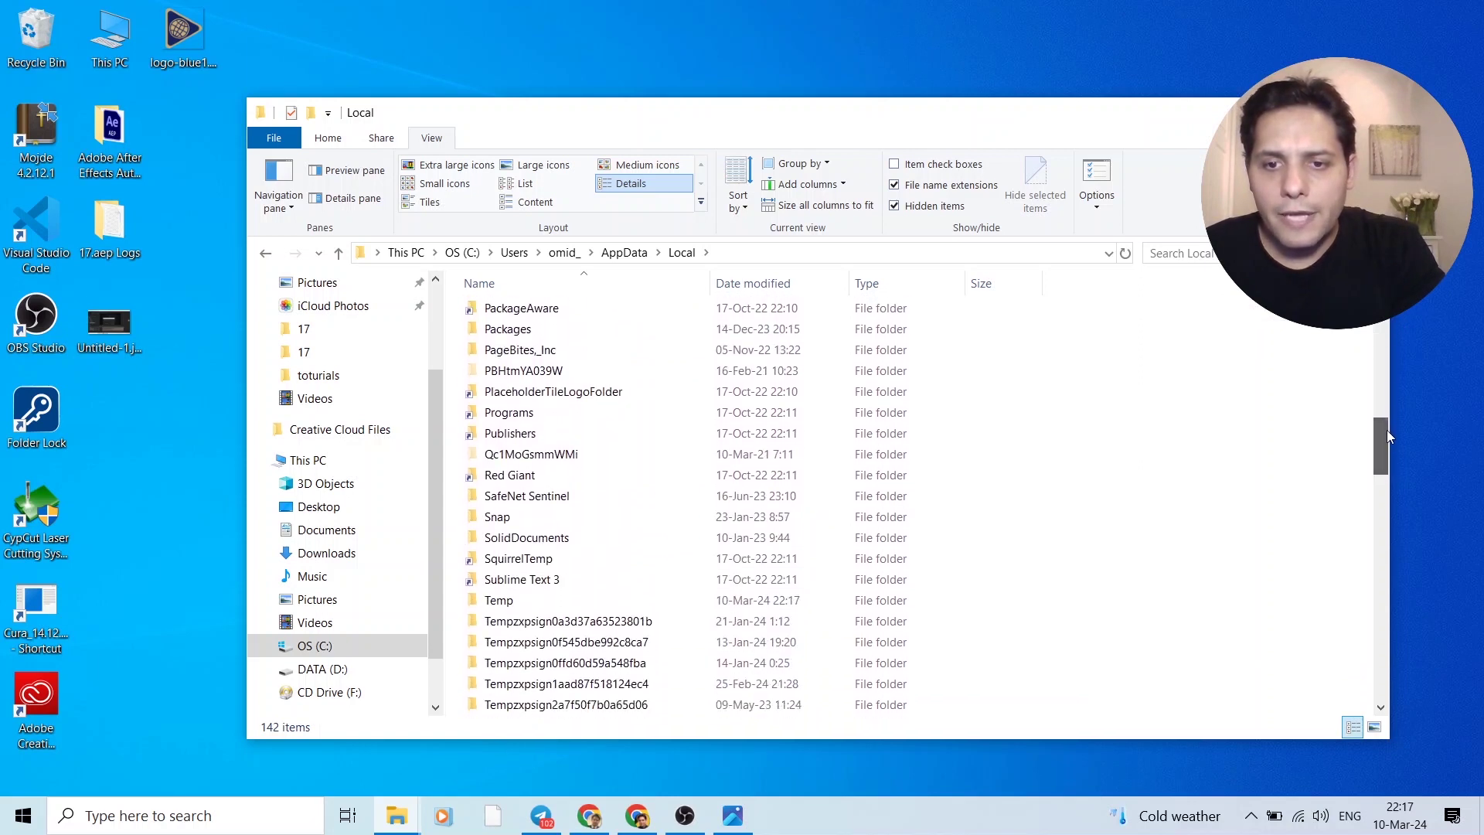
double_click(519, 603)
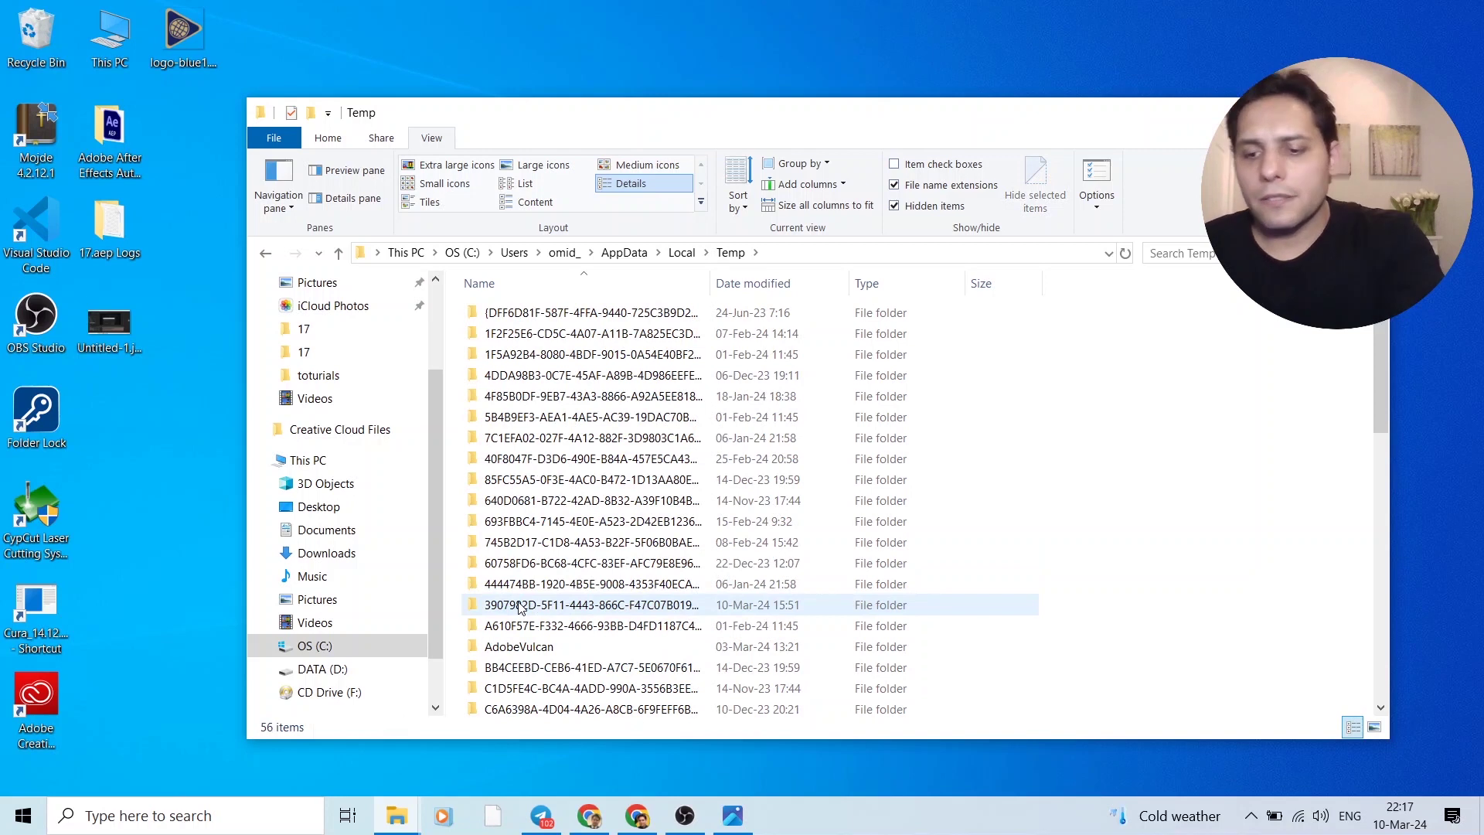
Permanently delete every Temp item, approving the access and deletion prompts.
key("ctrl+a")
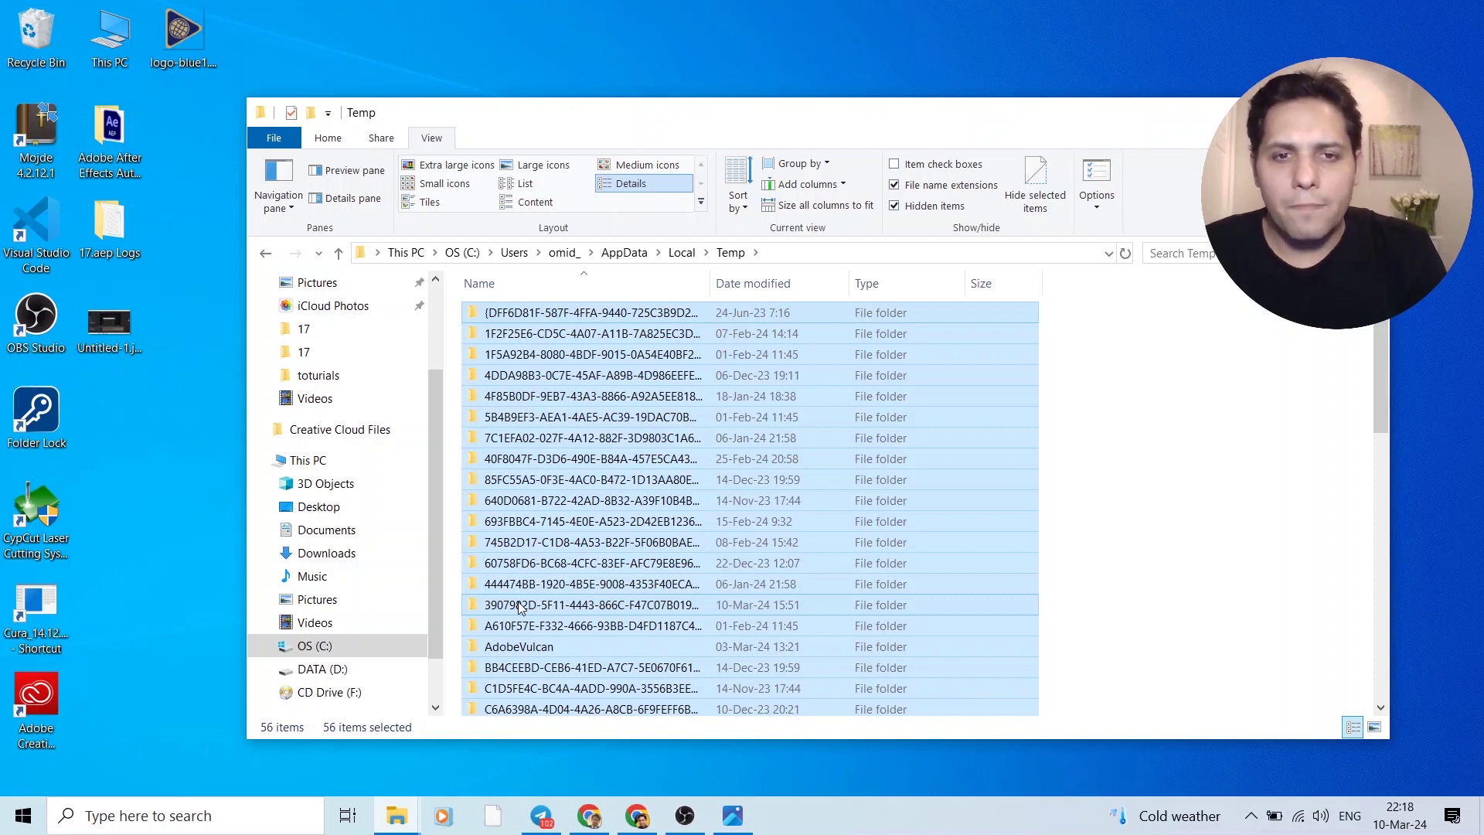
key("Delete")
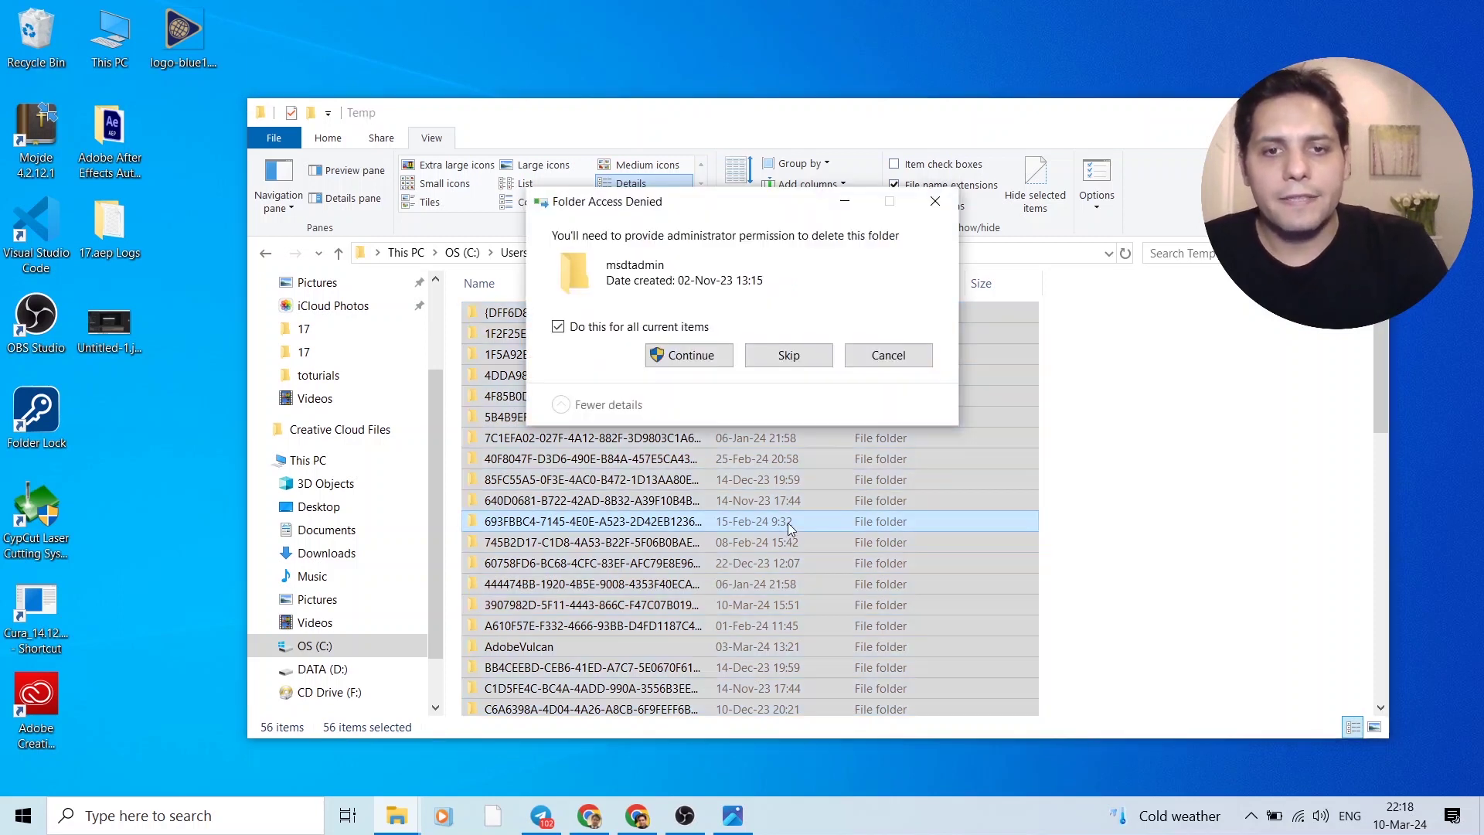
left_click(677, 355)
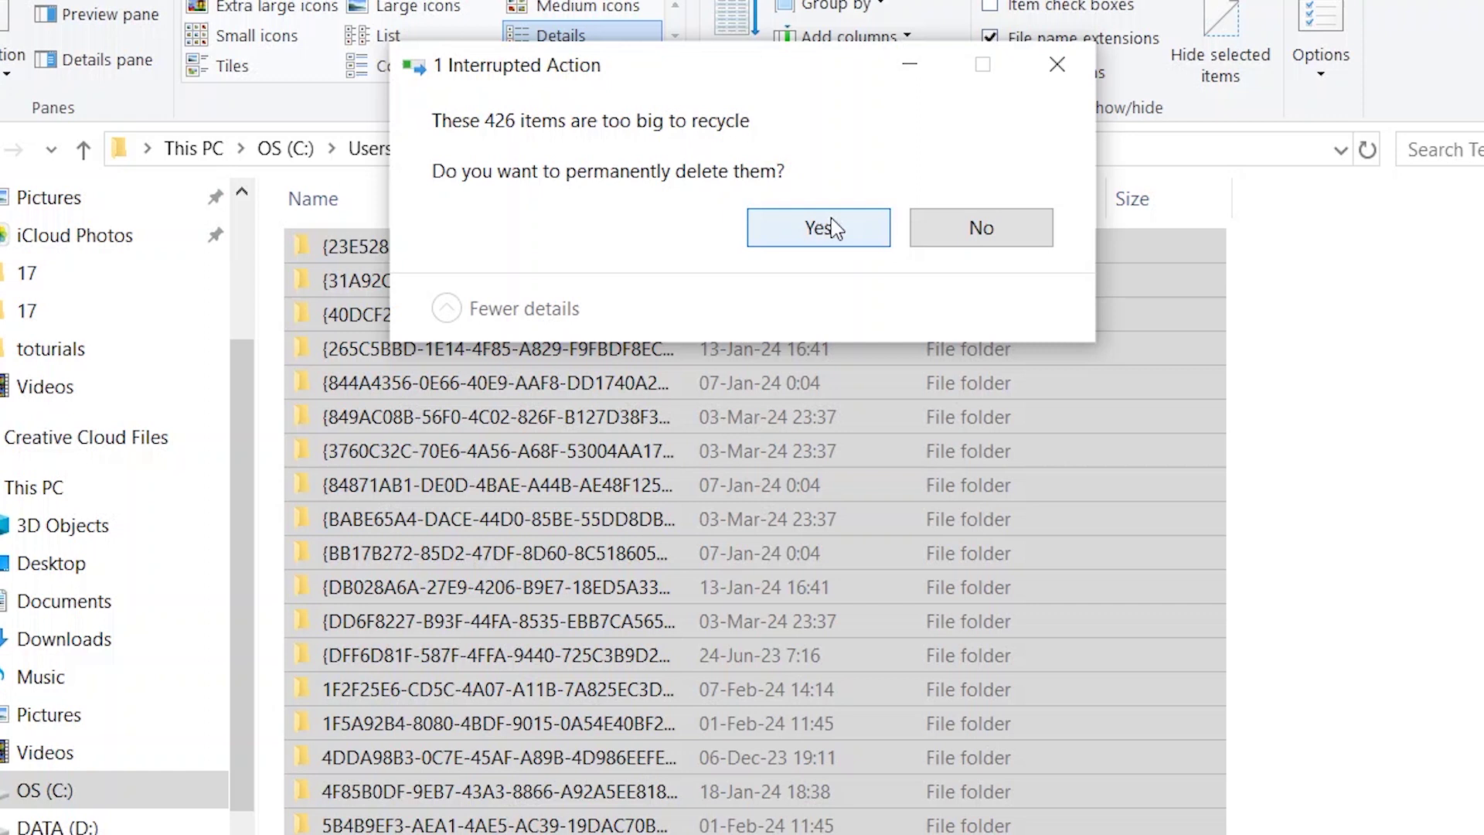
left_click(800, 300)
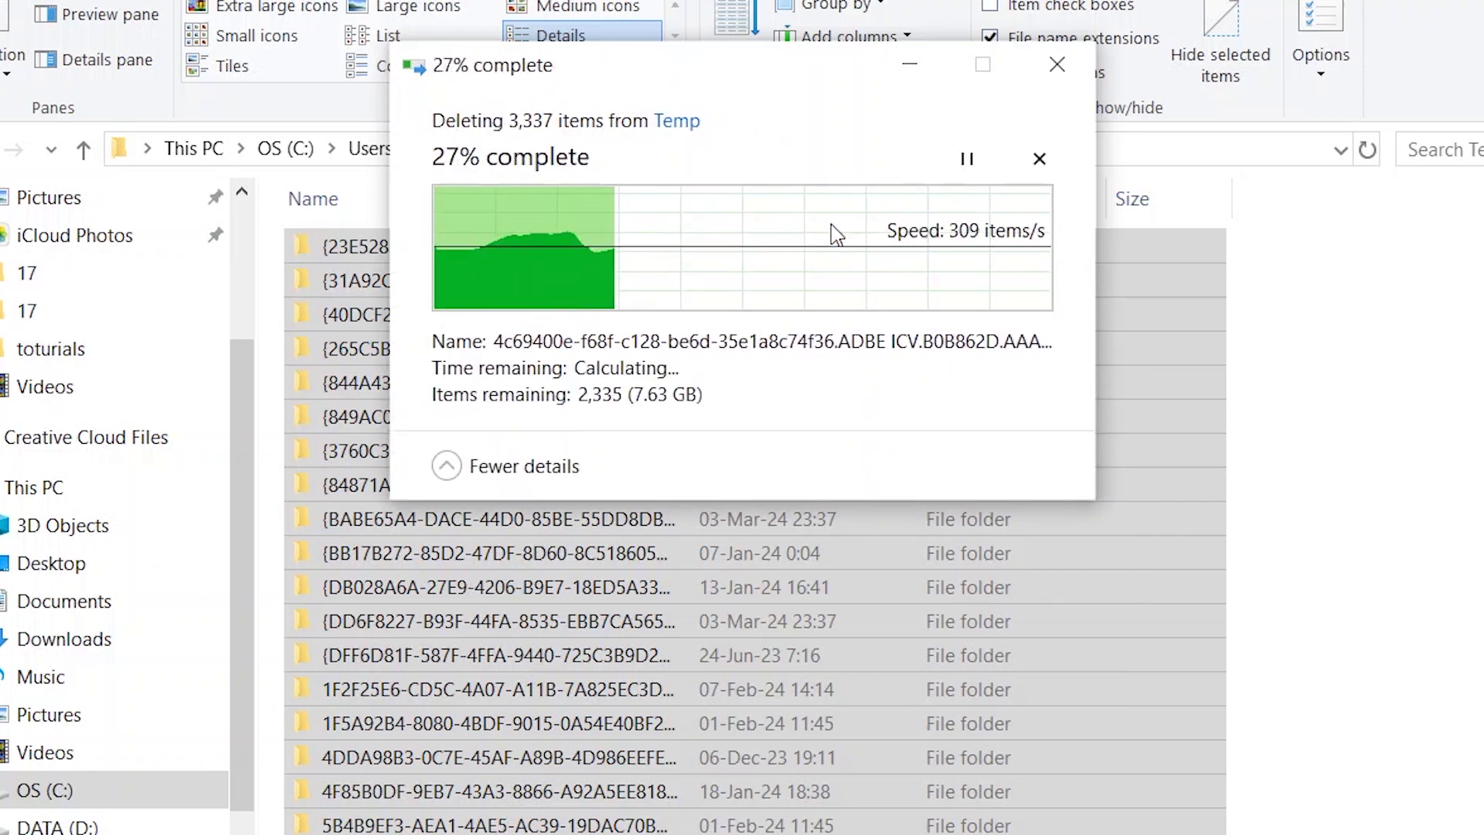